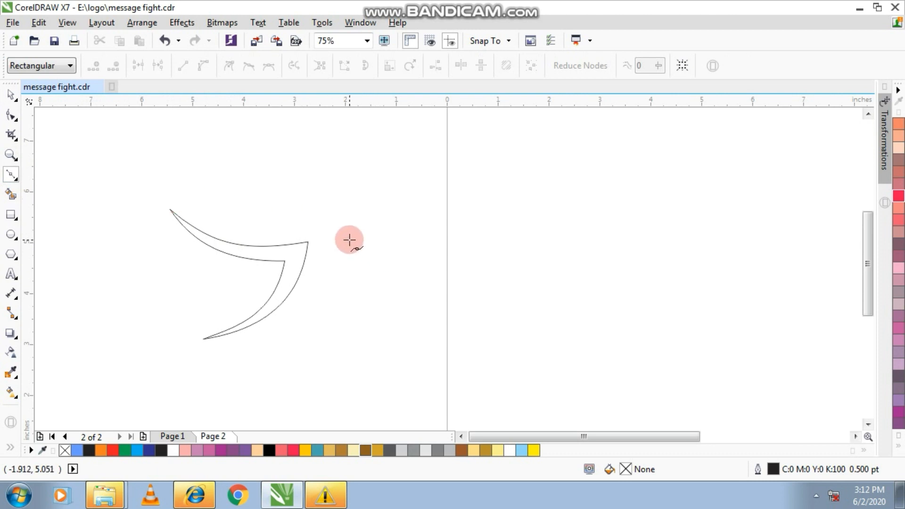
Draw a closed four-point angular boomerang outline with the Bezier tool beside the existing crescent.
left_click(328, 242)
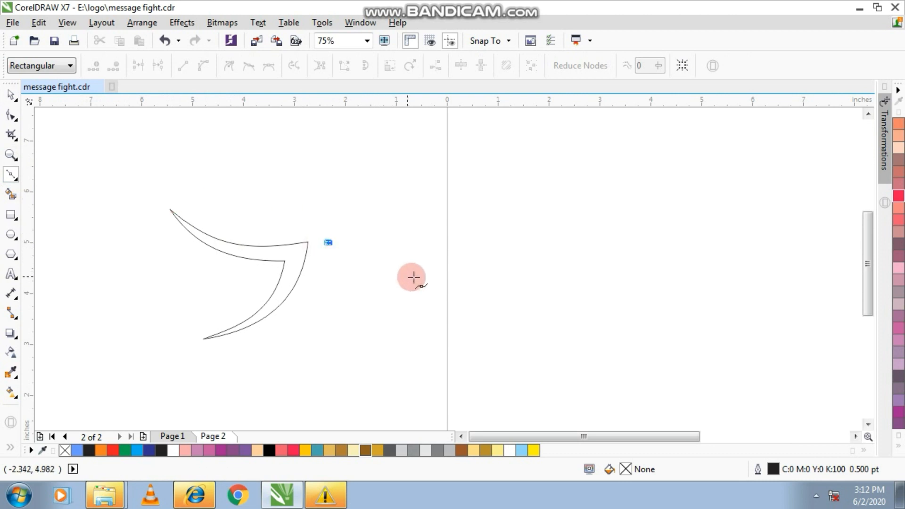
left_click(473, 291)
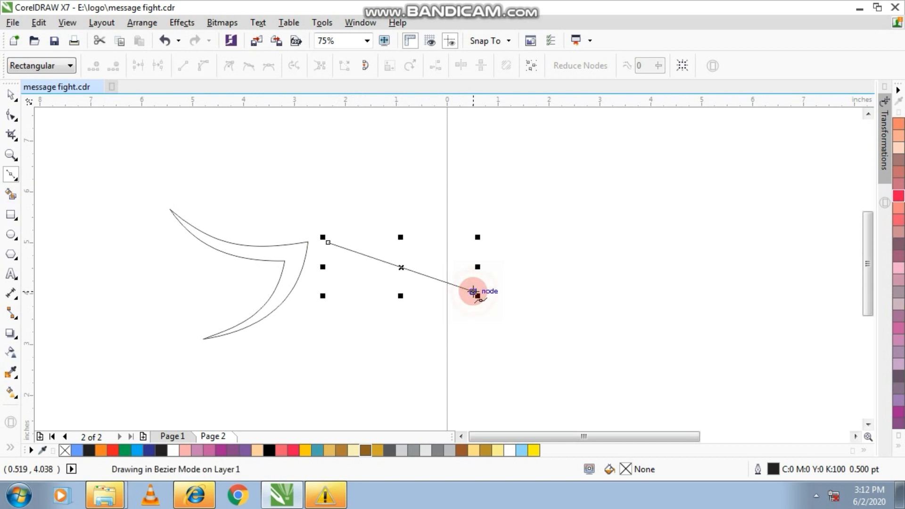
left_click(403, 386)
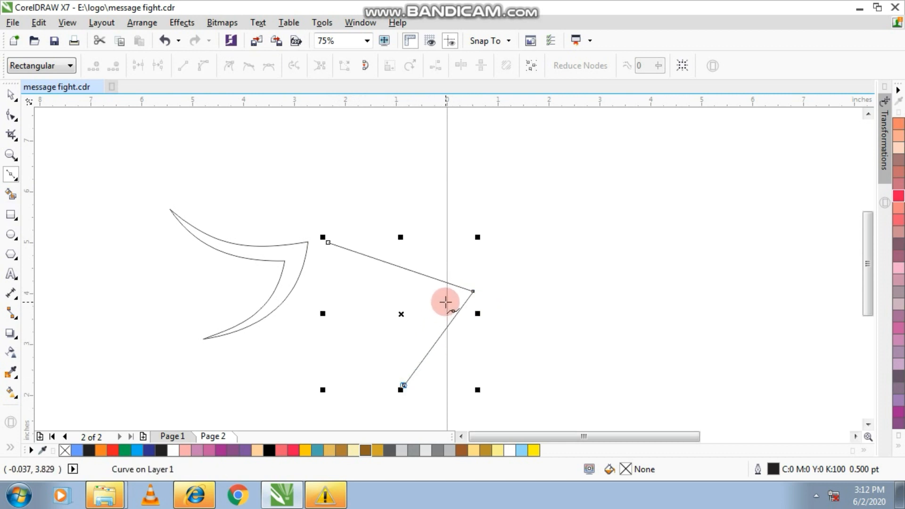
left_click(445, 302)
left_click(328, 242)
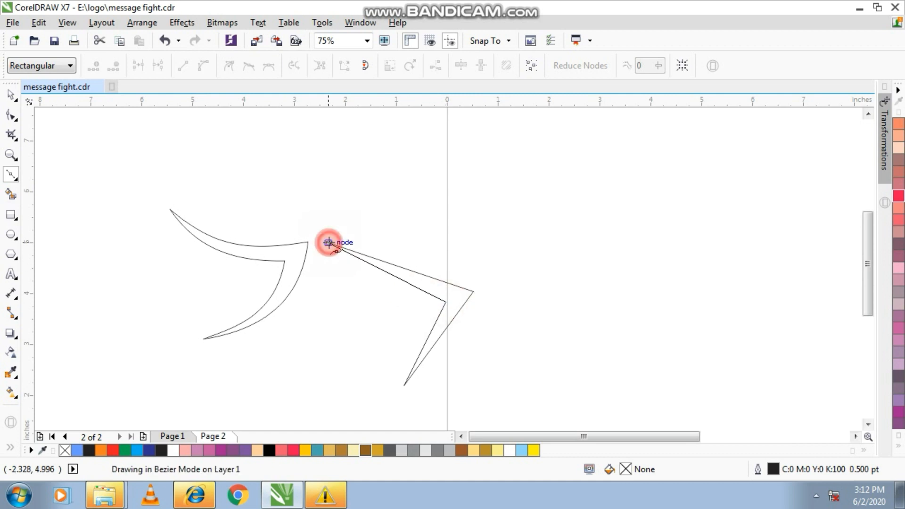
Convert all straight segments of the new four-node outline to curves.
left_click(11, 115)
left_click_drag(315, 208, 526, 417)
left_click(196, 70)
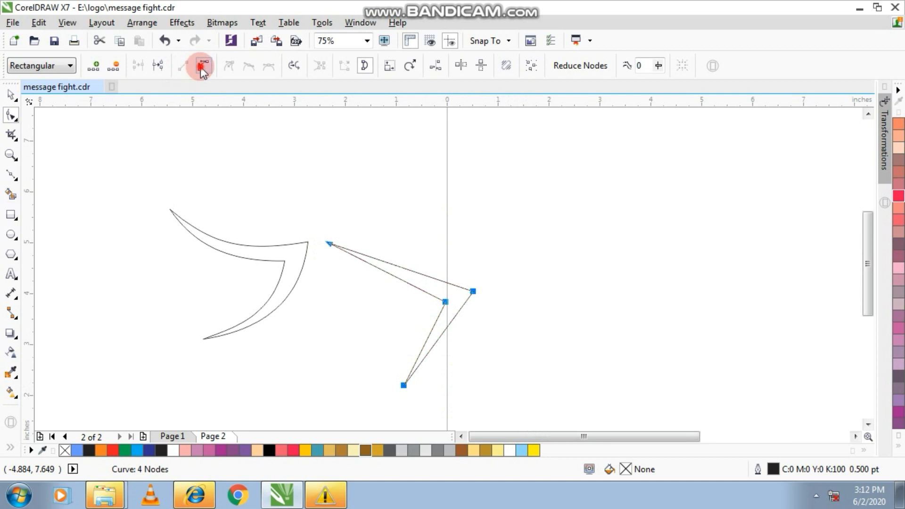
left_click(409, 248)
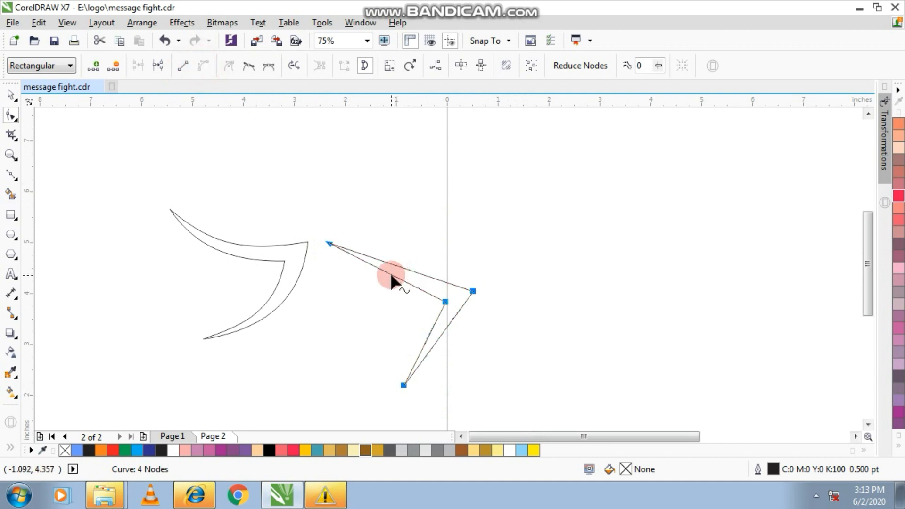
left_click_drag(391, 275, 420, 300)
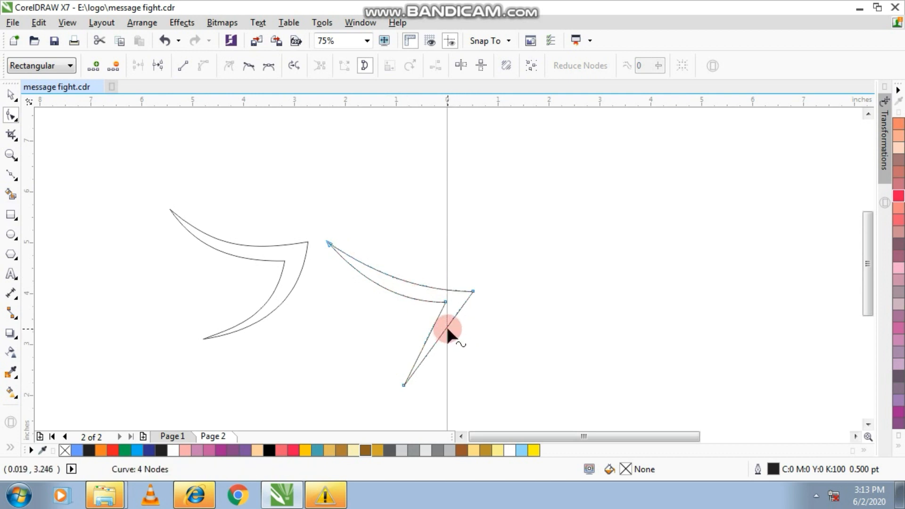
mouse_move(447, 330)
left_mouse_down()
mouse_move(465, 339)
mouse_move(434, 330)
mouse_move(451, 343)
mouse_move(450, 330)
left_mouse_up()
key("ctrl+z")
scroll(459, 306, "up", 2)
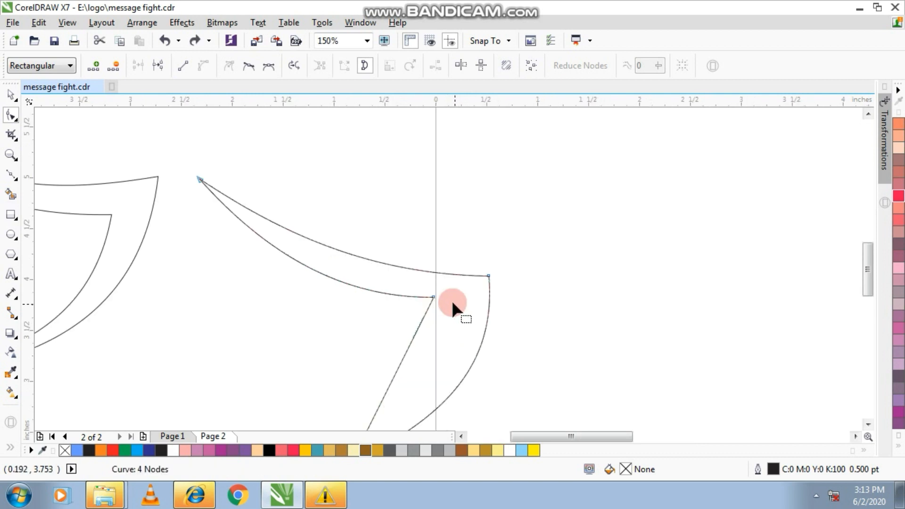
key("ctrl+z")
key("ctrl+z")
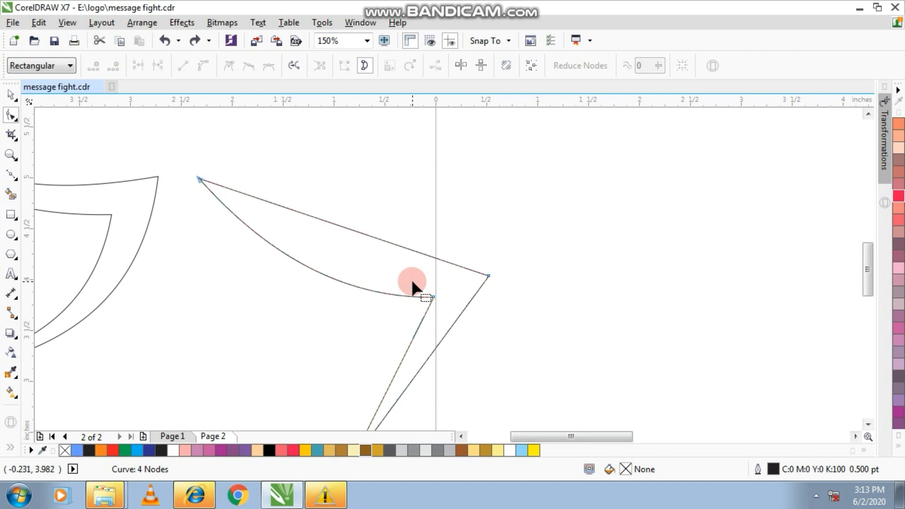
key("ctrl+z")
Move the inner corner node toward the outer corner and bend all four edges into a curved boomerang shape.
left_click(418, 278)
left_click_drag(431, 296, 448, 332)
scroll(453, 309, "down", 2)
scroll(449, 328, "up", 2)
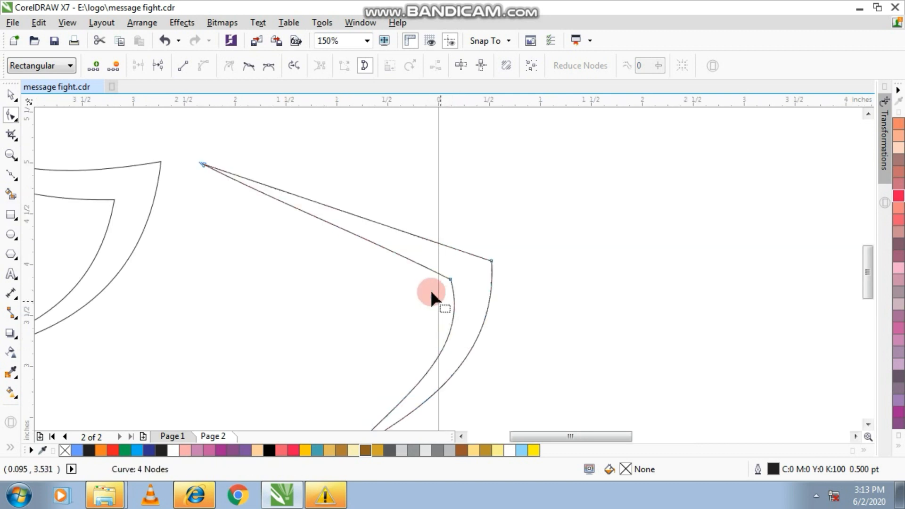
left_click_drag(347, 232, 339, 264)
left_click_drag(382, 226, 366, 248)
scroll(423, 276, "down", 2)
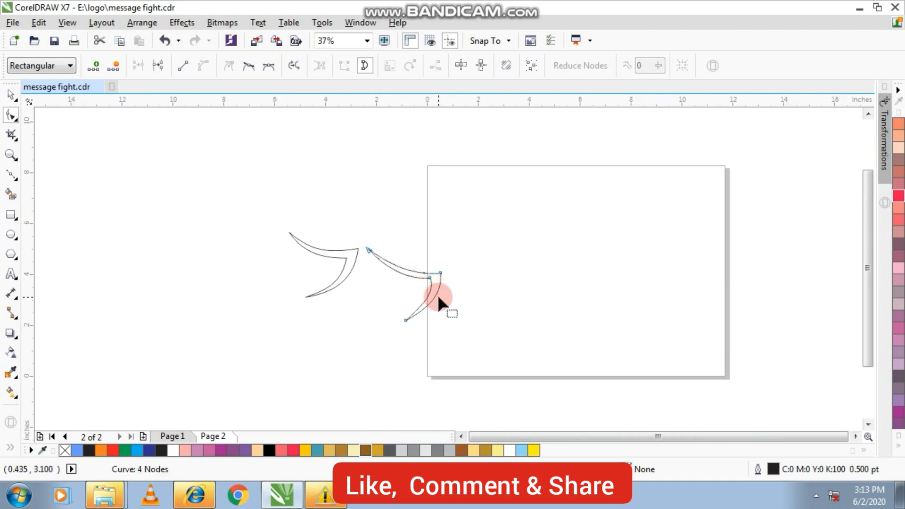
Reposition the new crescent's inner corner node to even out the width of its two arms.
scroll(431, 284, "up", 2)
left_click_drag(391, 294, 427, 265)
scroll(427, 267, "down", 1)
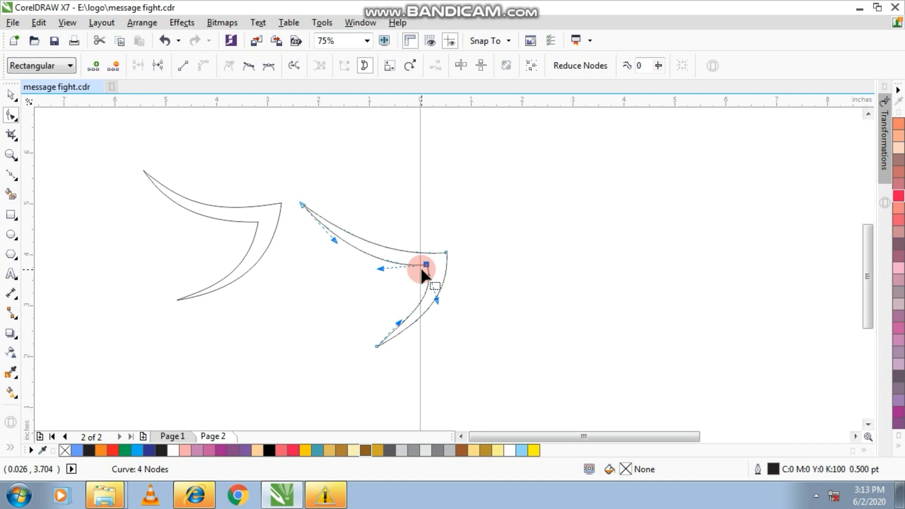
left_click(14, 95)
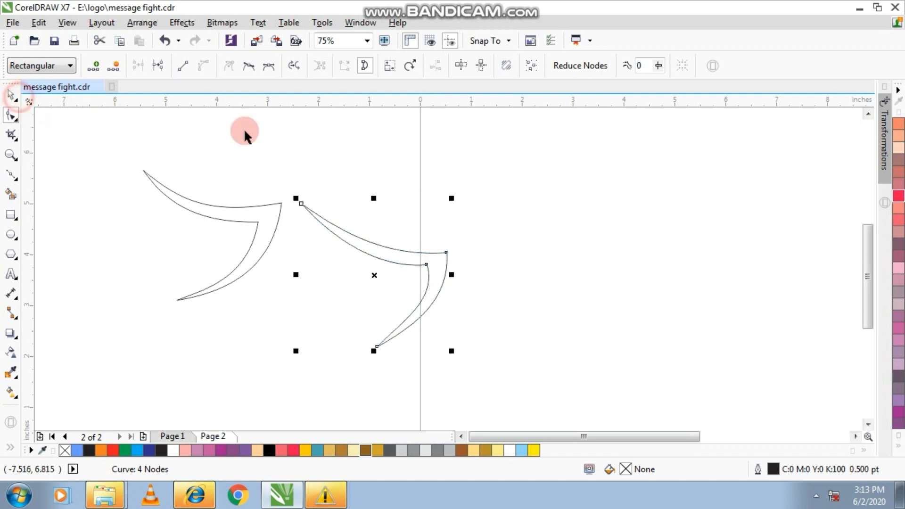
left_click(369, 163)
Pull the inner corner node's lower handle slightly inward to smooth the lower arm's inner edge.
scroll(418, 301, "up", 1)
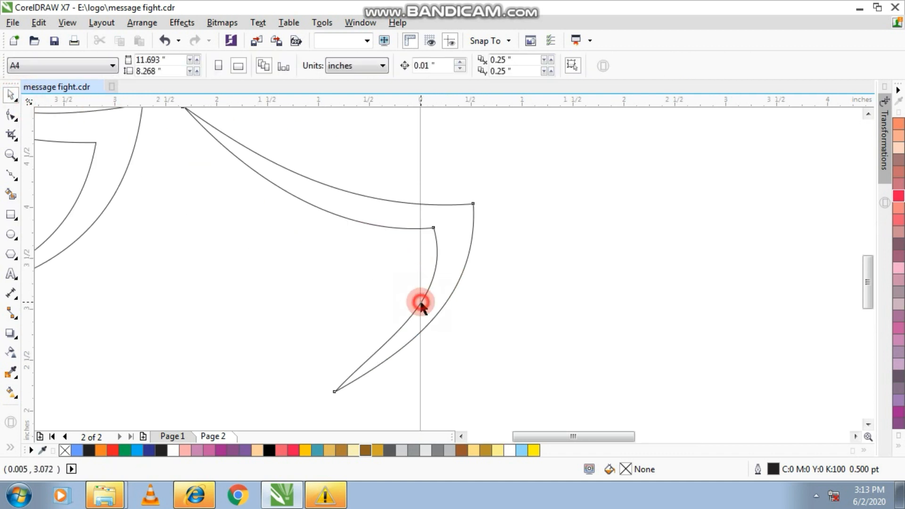
left_click(420, 304)
left_click(10, 115)
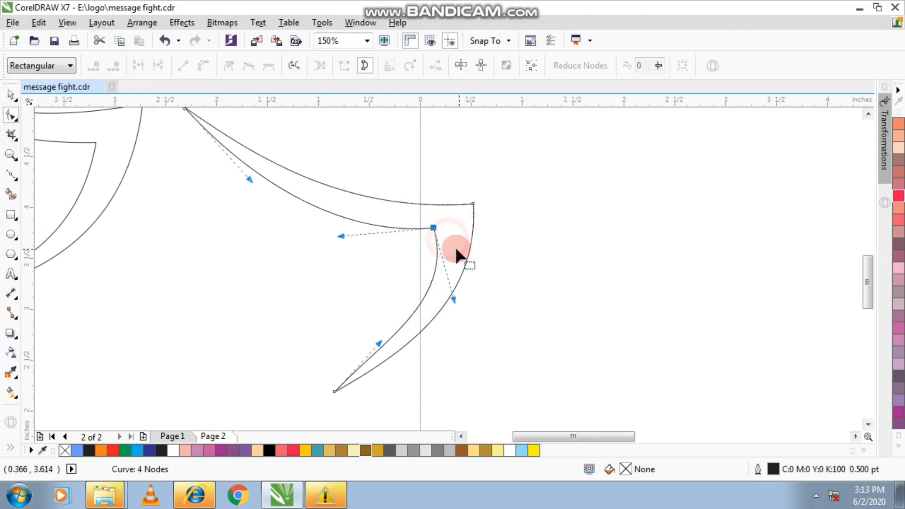
left_click_drag(454, 299, 445, 298)
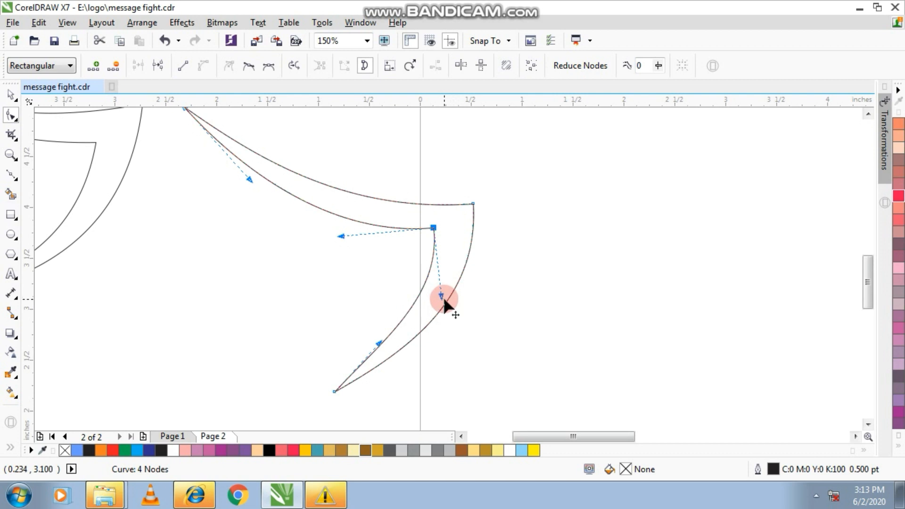
left_click(10, 94)
scroll(461, 250, "down", 3)
scroll(461, 250, "down", 3)
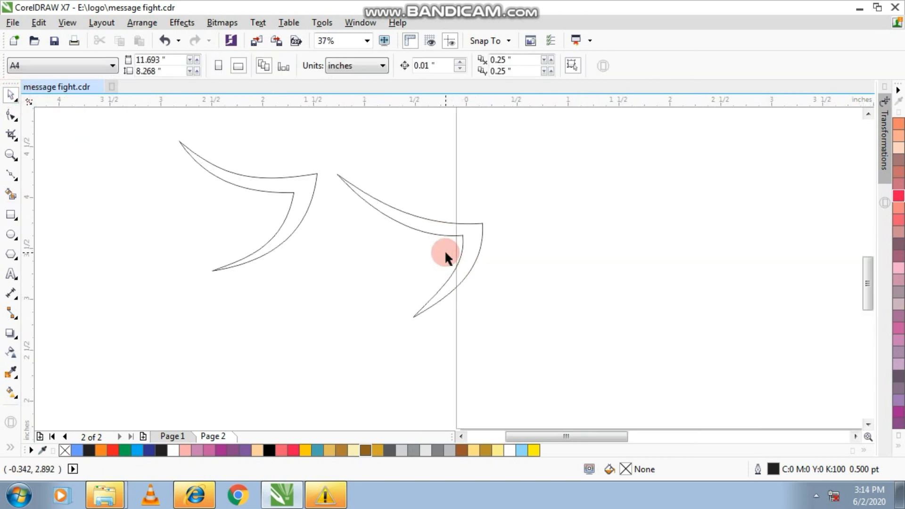
Bend the inner edge of the crescent's upper arm slightly upward.
scroll(445, 250, "up", 3)
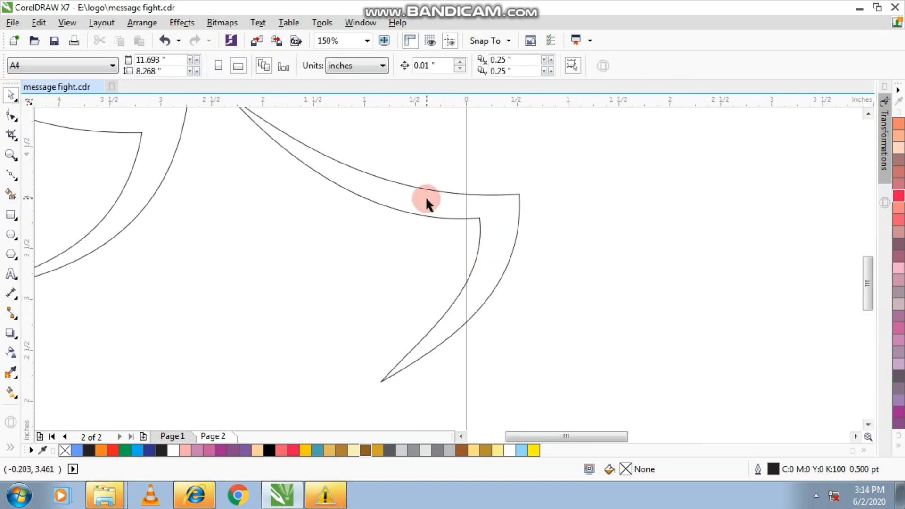
left_click(10, 115)
left_click_drag(404, 211, 401, 207)
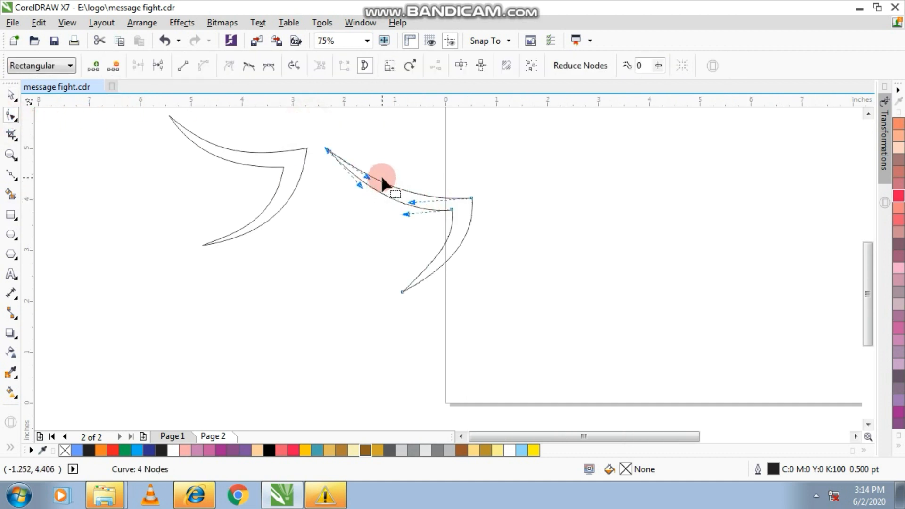
Shorten the crescent's upper arm by moving its pointed tip node inward along the arm.
scroll(383, 179, "up", 2)
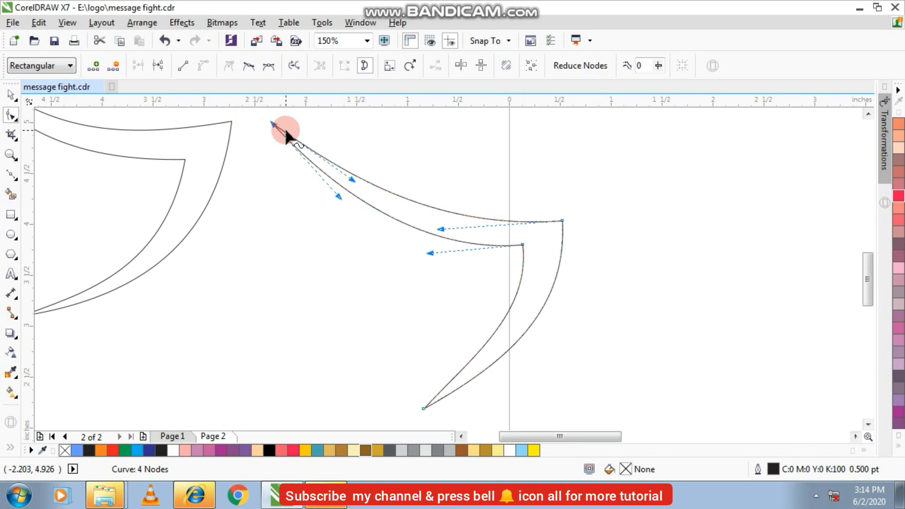
left_click_drag(277, 126, 302, 152)
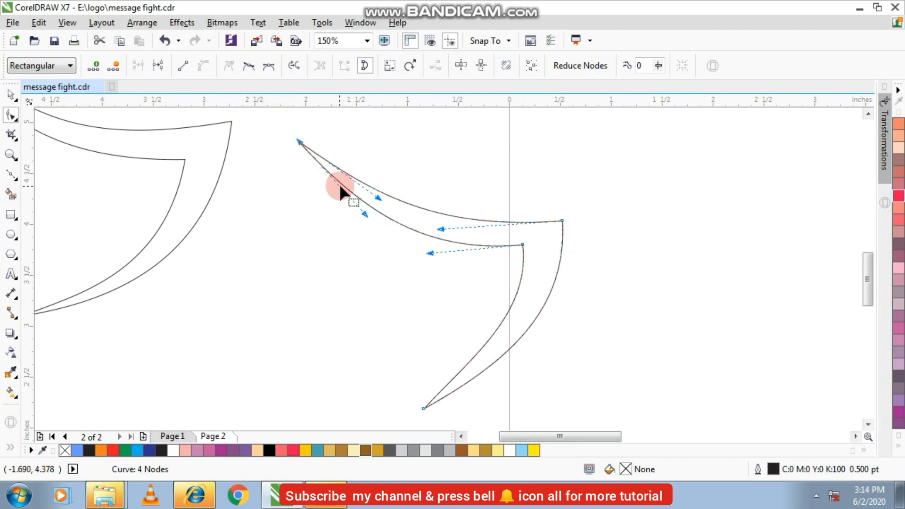
left_click(13, 97)
left_click(470, 152)
scroll(533, 202, "down", 1)
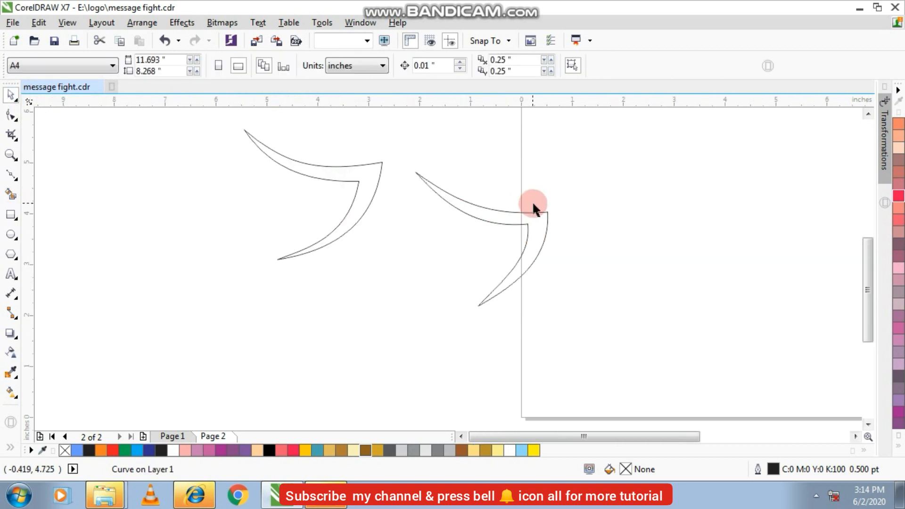
Make a copy of the new crescent scaled to about 82.3% and place it inside the original's inner edge.
left_click(539, 224)
mouse_move(551, 167)
left_mouse_down()
mouse_move(526, 204)
mouse_move(539, 203)
mouse_move(564, 178)
left_mouse_up()
scroll(524, 231, "up", 2)
left_click_drag(524, 227, 464, 271)
scroll(471, 268, "down", 1)
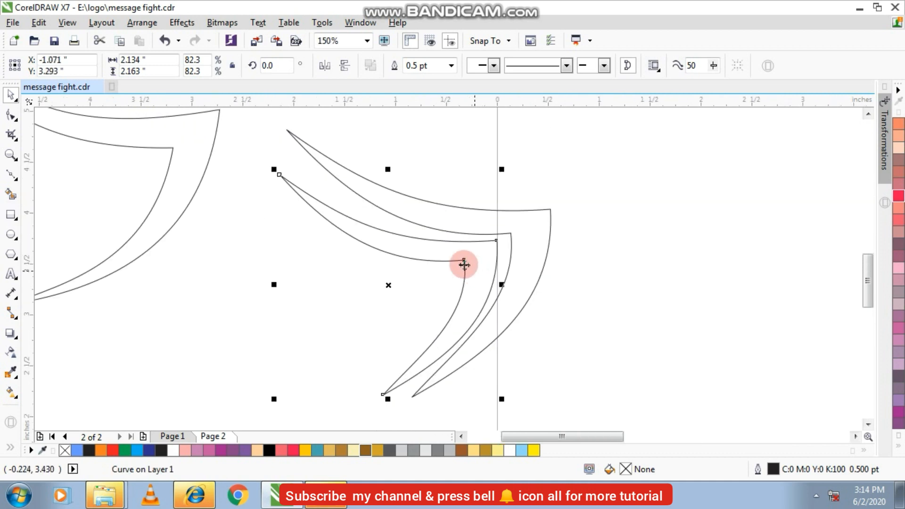
Skew the smaller crescent vertically so its tail tip rises alongside the larger crescent, and deselect it.
left_click(335, 220)
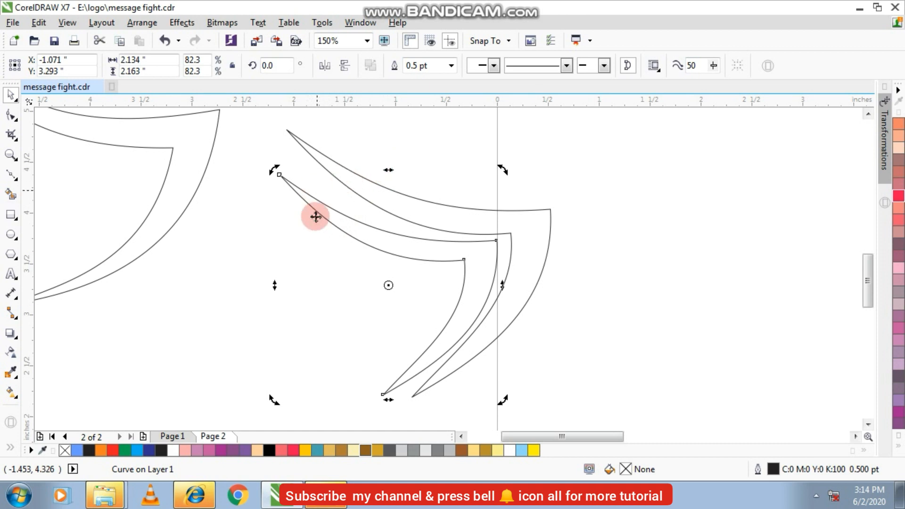
left_click_drag(275, 284, 301, 263)
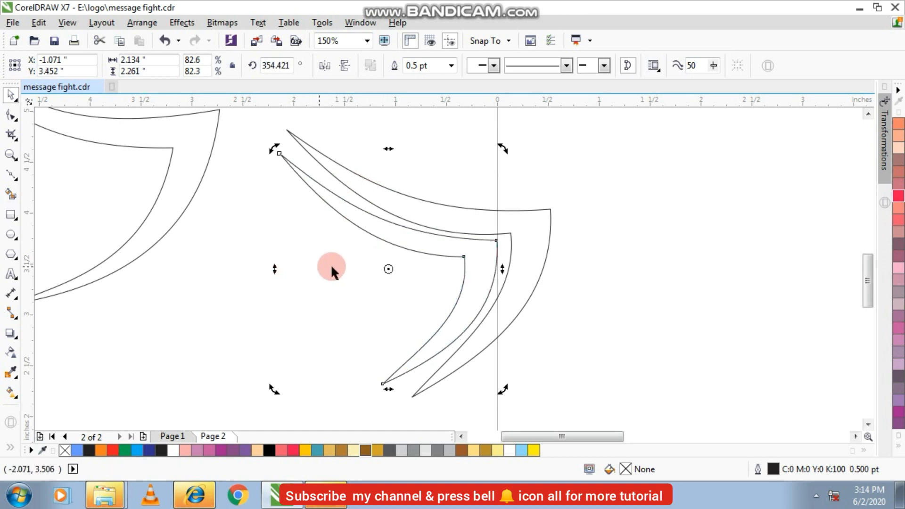
scroll(479, 261, "up", 1)
scroll(488, 258, "down", 4)
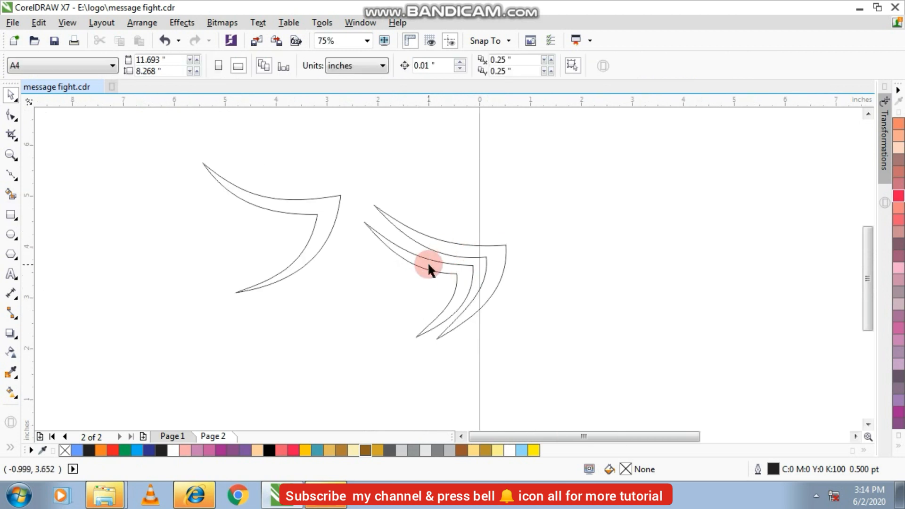
left_click(429, 265)
left_click(505, 203)
Draw a closed three-point triangular outline with the Bezier tool above the crescent's upper edge near its corner.
left_click(10, 174)
scroll(453, 223, "up", 1)
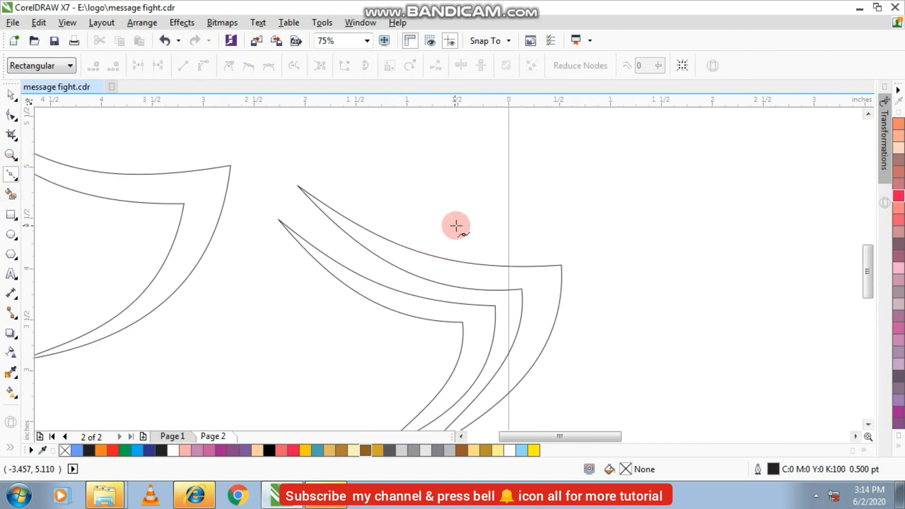
left_click(480, 236)
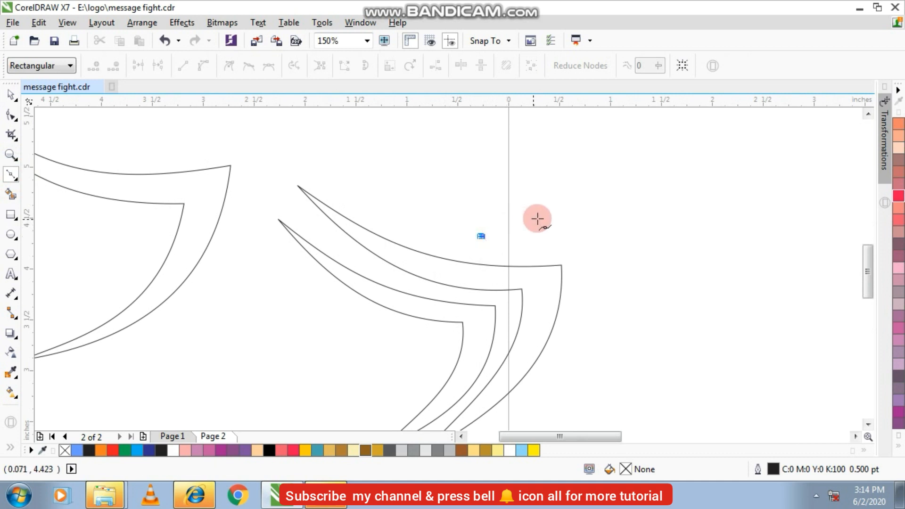
double_click(563, 214)
left_click(558, 238)
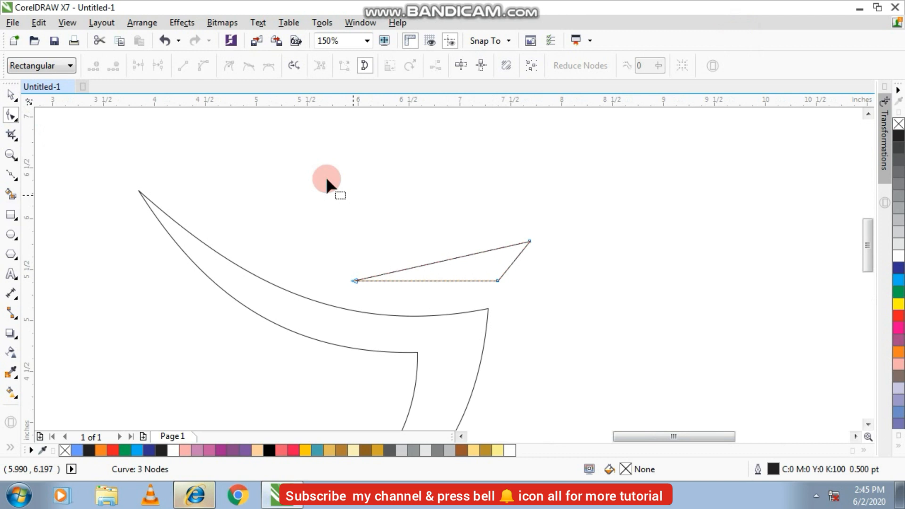
Convert all three sides of the triangular outline to curves.
left_click_drag(325, 178, 582, 313)
left_click(206, 66)
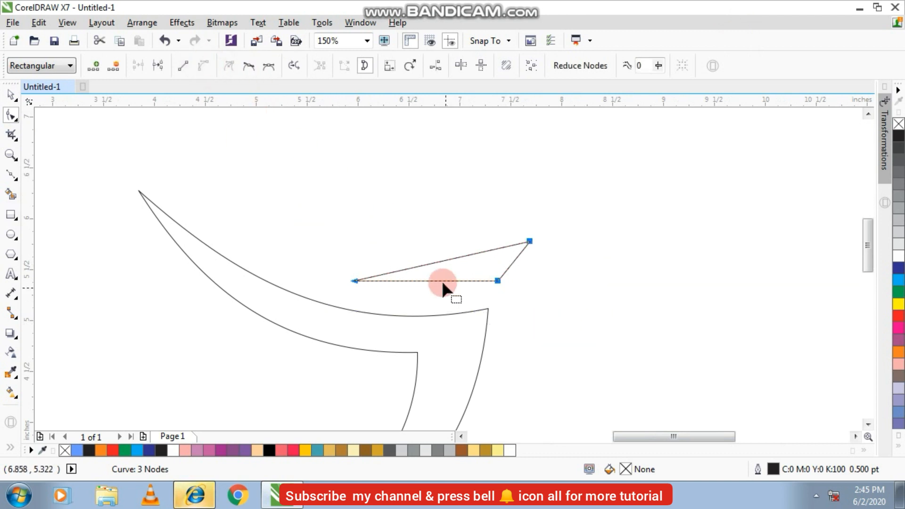
left_click(402, 245)
Bow the triangle's long edges outward and its short edge inward into a bird-head shape, and nudge it slightly left.
left_click(530, 241)
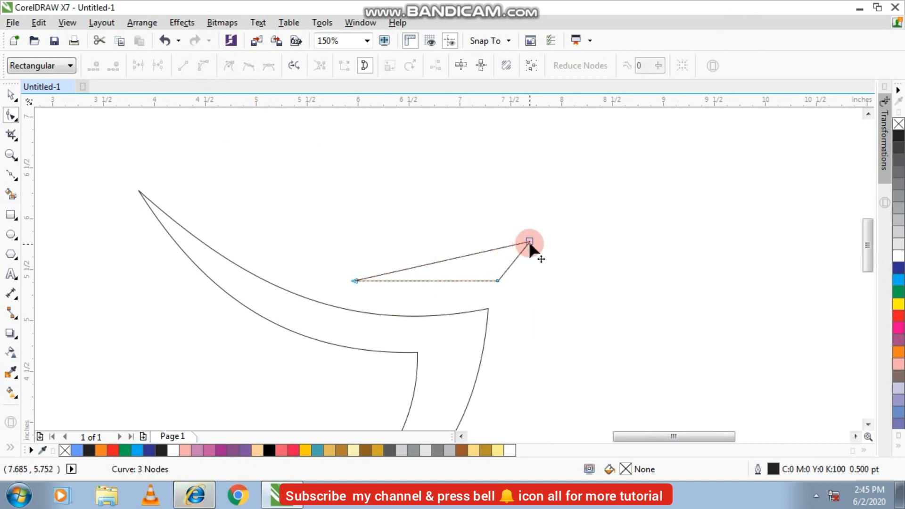
left_click_drag(454, 254, 440, 233)
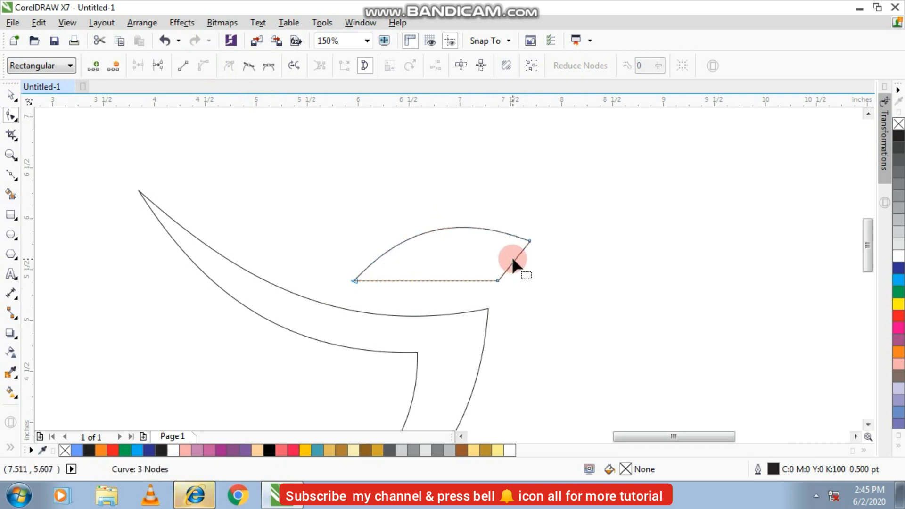
left_click_drag(512, 260, 477, 301)
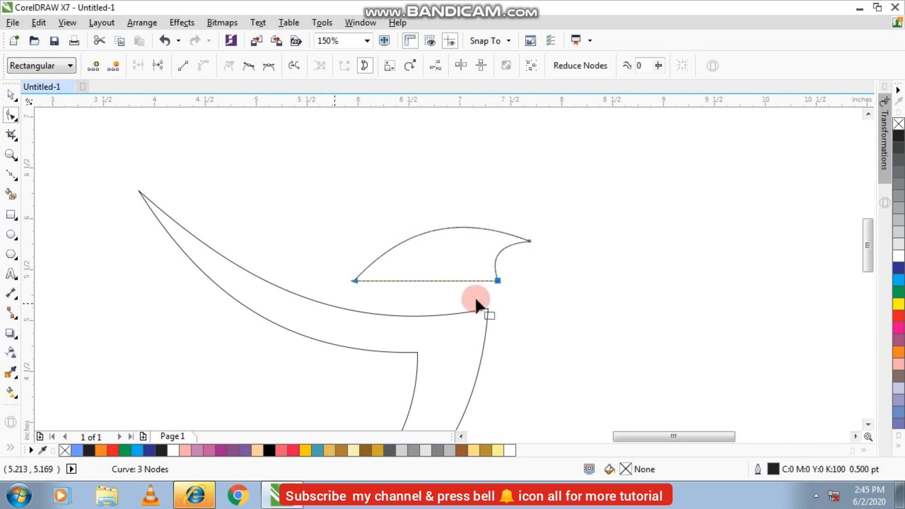
left_click_drag(428, 281, 424, 293)
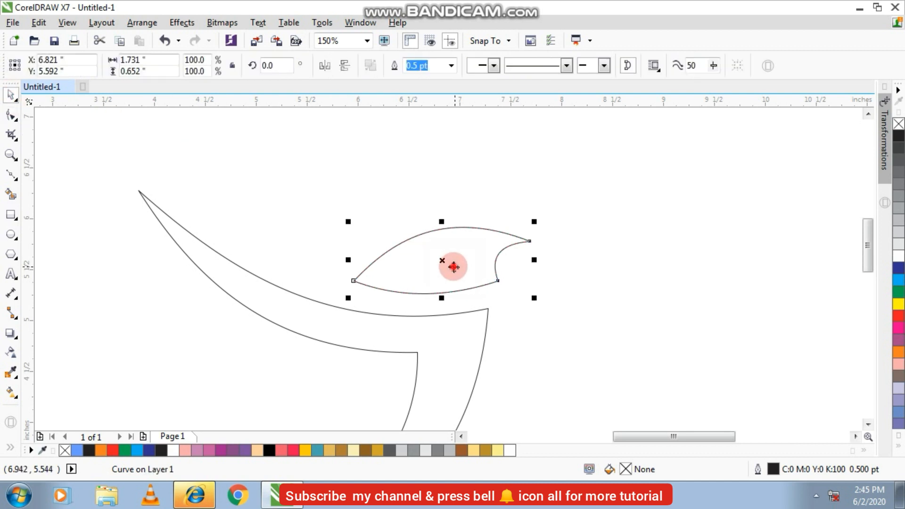
mouse_move(454, 267)
left_mouse_down()
mouse_move(436, 262)
mouse_move(442, 269)
left_mouse_up()
scroll(442, 268, "down", 2)
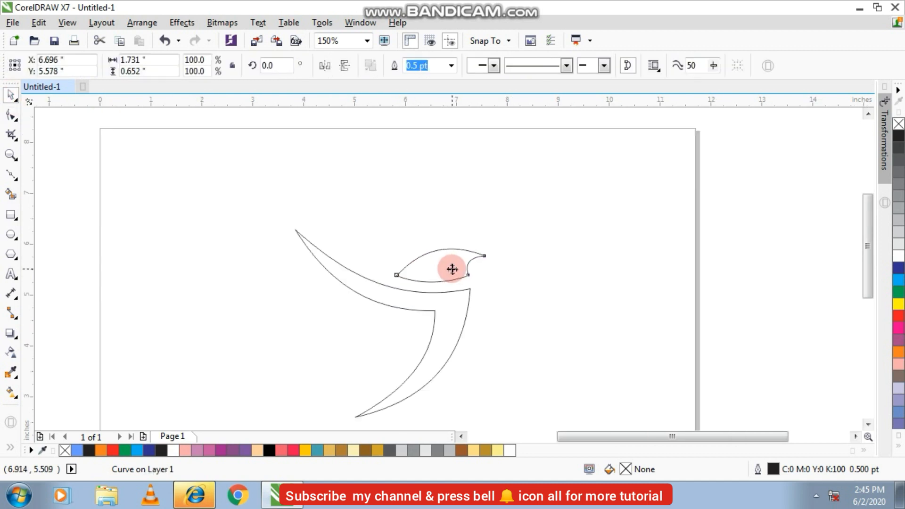
Nudge the bird-head shape slightly upward to widen its gap from the wing, and deselect it.
left_click(560, 293)
scroll(470, 290, "down", 1)
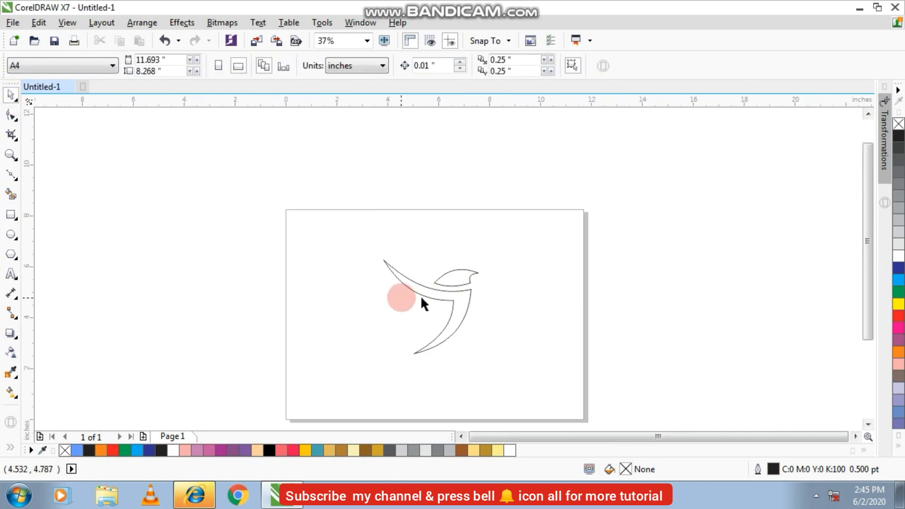
scroll(423, 298, "up", 1)
scroll(468, 267, "up", 1)
left_click(506, 220)
left_click_drag(498, 213, 495, 203)
scroll(495, 218, "down", 1)
left_click(603, 253)
scroll(508, 266, "down", 1)
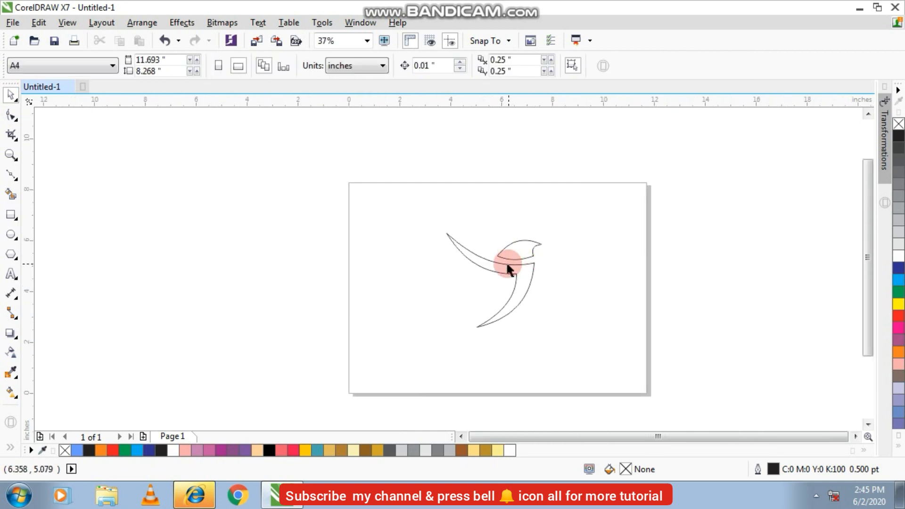
Duplicate the curved wing shape down and to its left, and scale the copy to about 79 percent.
scroll(499, 285, "up", 1)
left_click(540, 267)
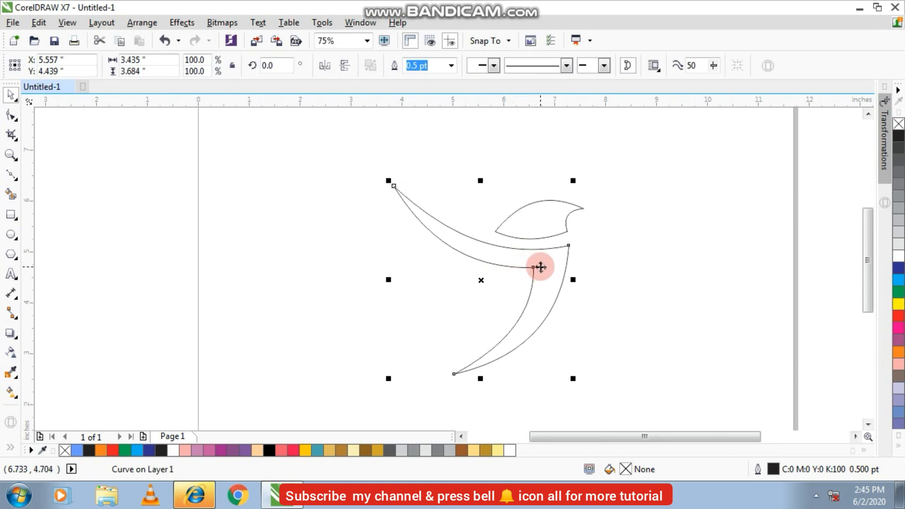
left_click_drag(511, 275, 470, 295)
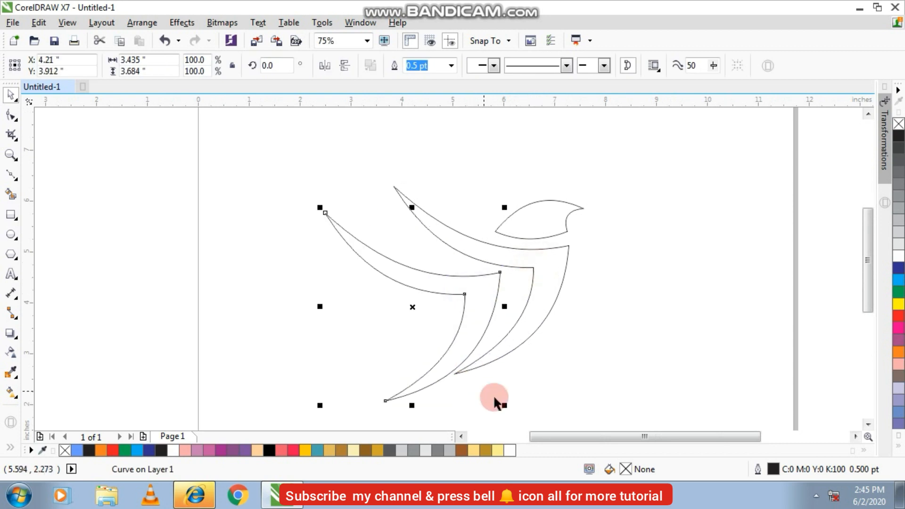
left_click_drag(503, 403, 485, 398)
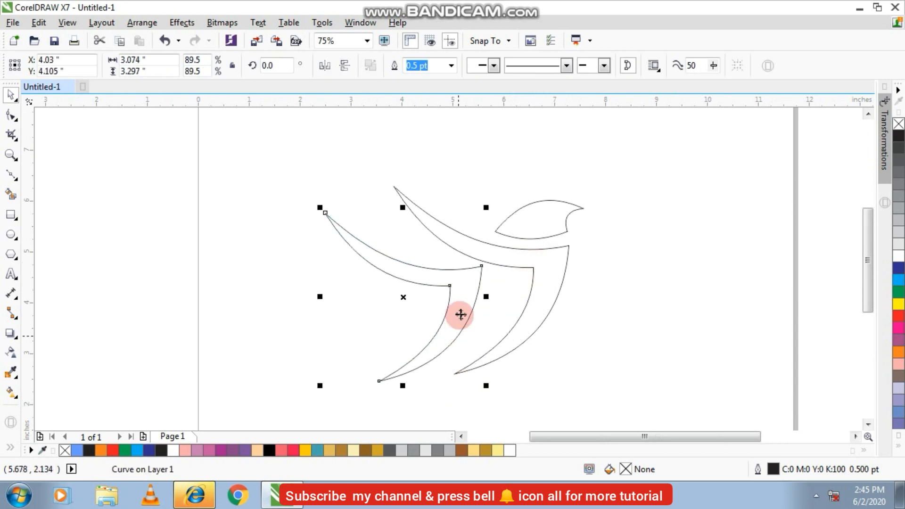
left_click_drag(317, 205, 337, 226)
Rotate the smaller wing clockwise by about 13 degrees and nest it closely inside the larger wing.
left_click_drag(461, 309, 485, 291)
left_click(485, 291)
left_click_drag(503, 228, 516, 246)
scroll(497, 302, "up", 2)
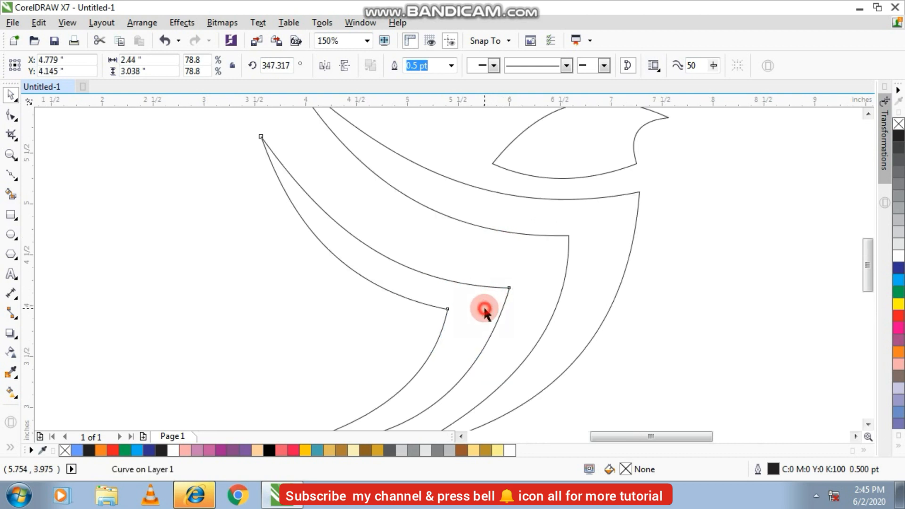
left_click_drag(481, 310, 504, 294)
scroll(503, 294, "down", 2)
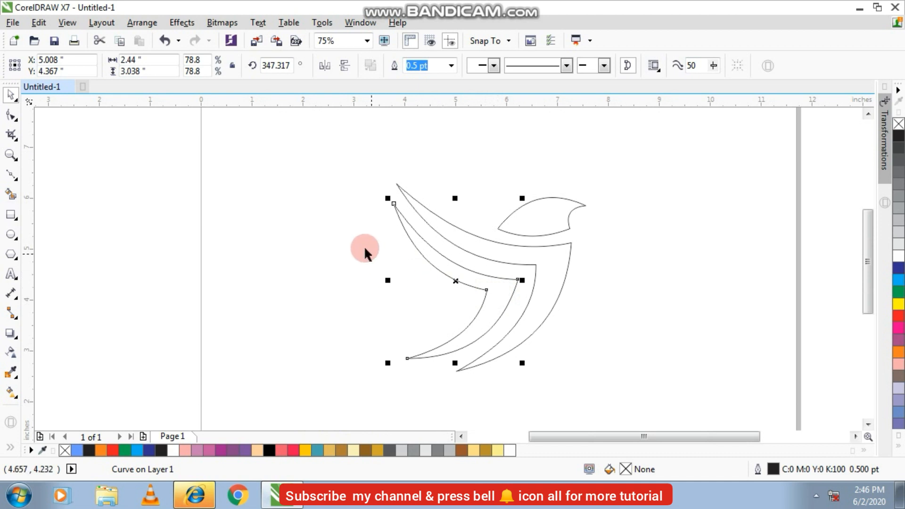
Skew the smaller wing slightly downward on its tip side to even the gap between the wings, and deselect it.
left_click(456, 281)
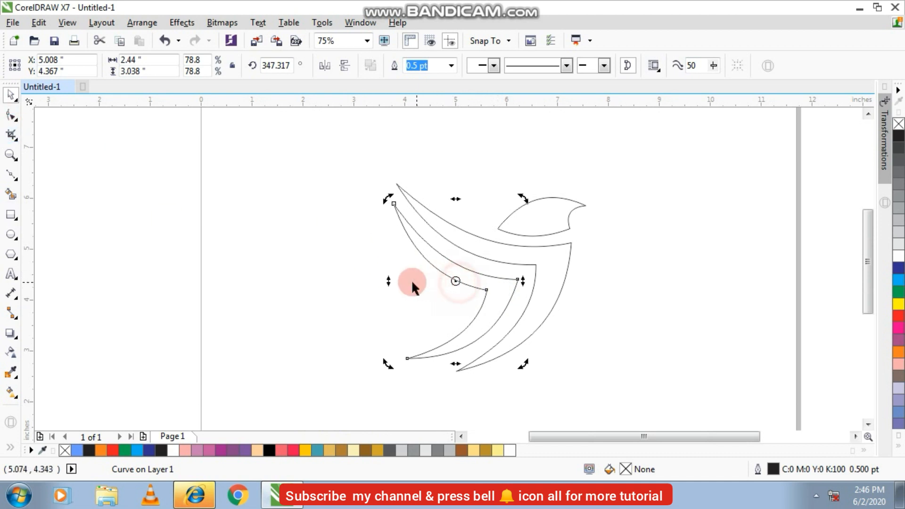
left_click_drag(390, 278, 392, 286)
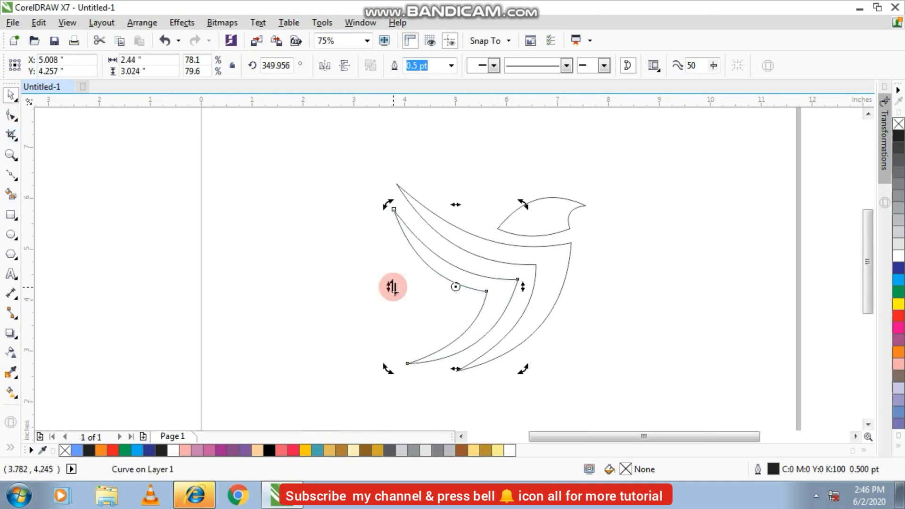
left_click(392, 325)
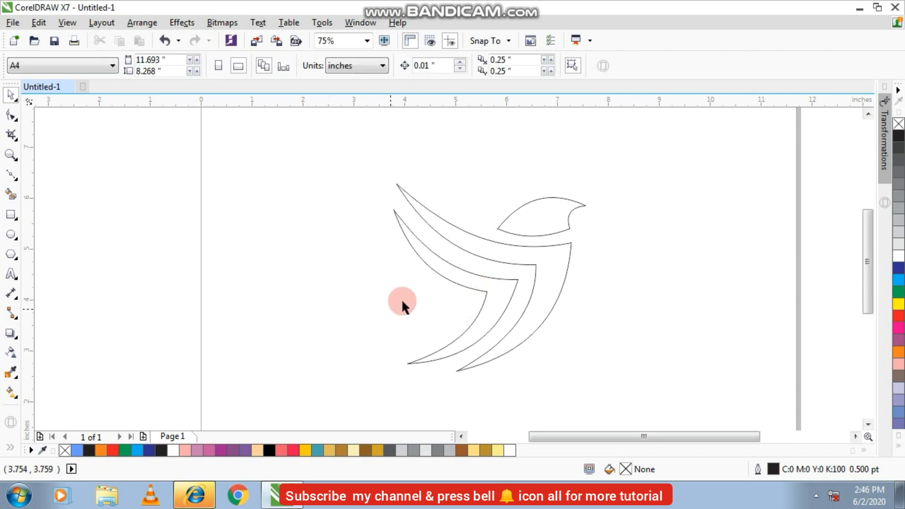
Draw a circle about 3.57 inches across over the wings.
scroll(470, 283, "down", 3)
scroll(472, 285, "up", 3)
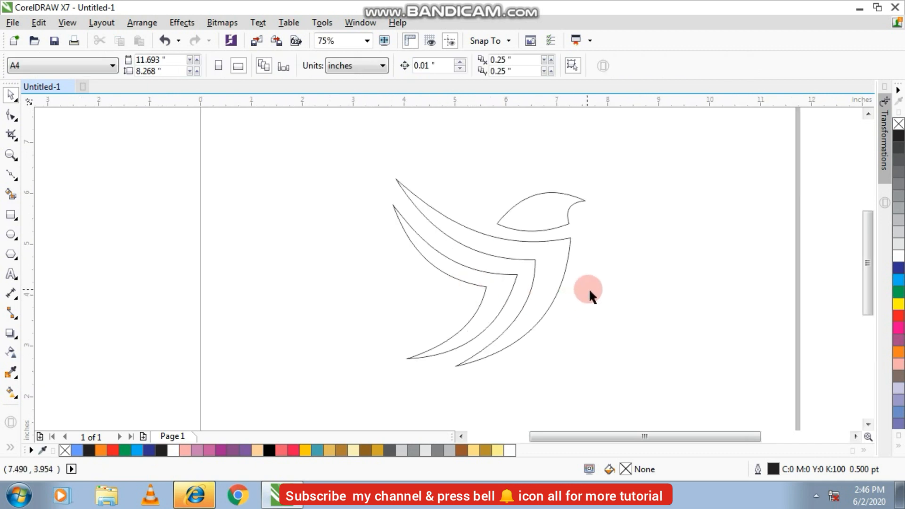
left_click(16, 238)
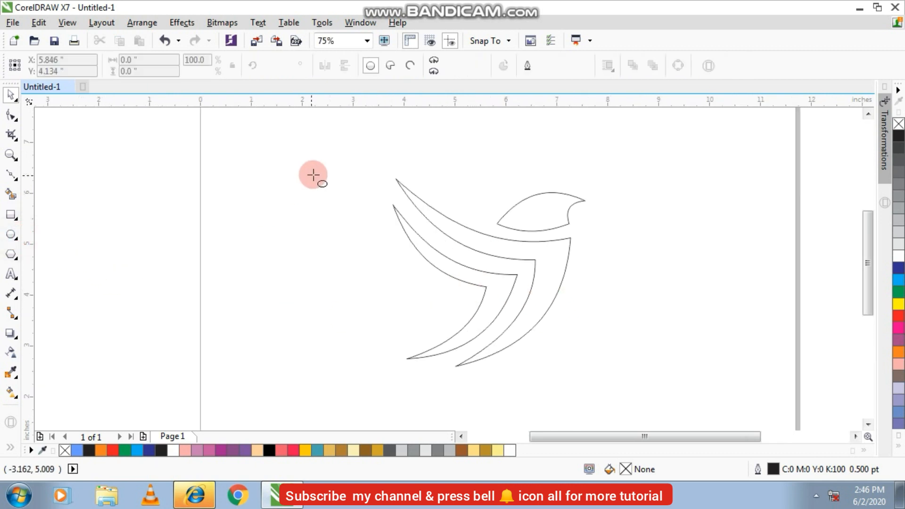
mouse_move(308, 168)
left_mouse_down()
mouse_move(445, 320)
mouse_move(525, 364)
mouse_move(500, 360)
left_mouse_up()
left_click(10, 95)
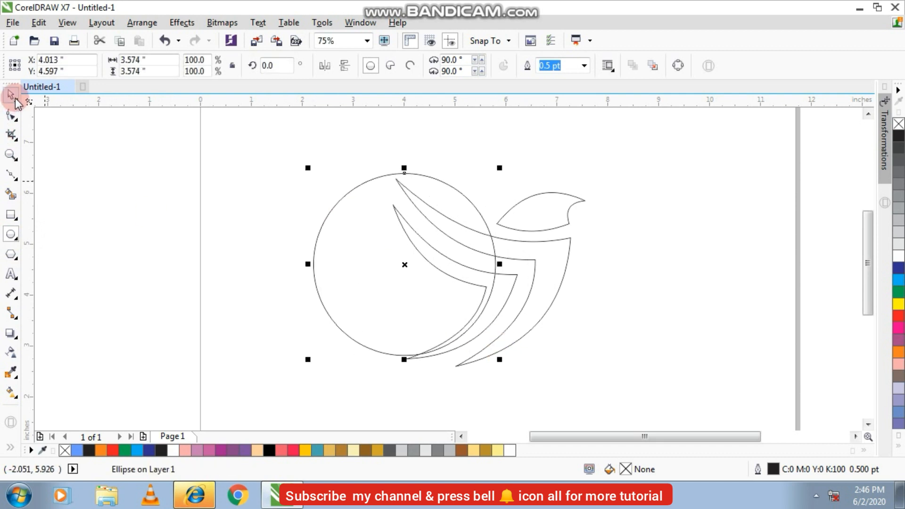
Enlarge the circle to about 4.25 inches across and position it around the bird with the wing tips crossing its edge.
left_click_drag(405, 286, 508, 264)
left_click_drag(418, 338, 390, 364)
left_click_drag(605, 146, 615, 137)
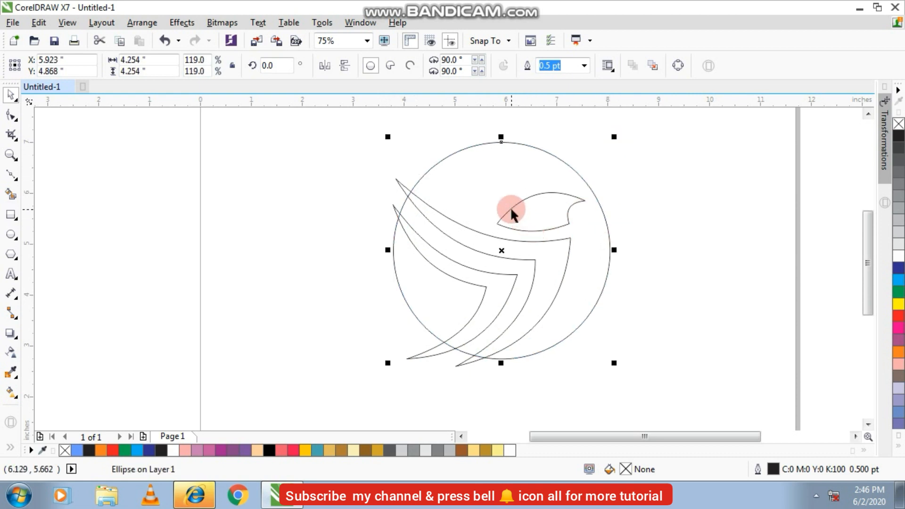
left_click_drag(508, 197, 502, 237)
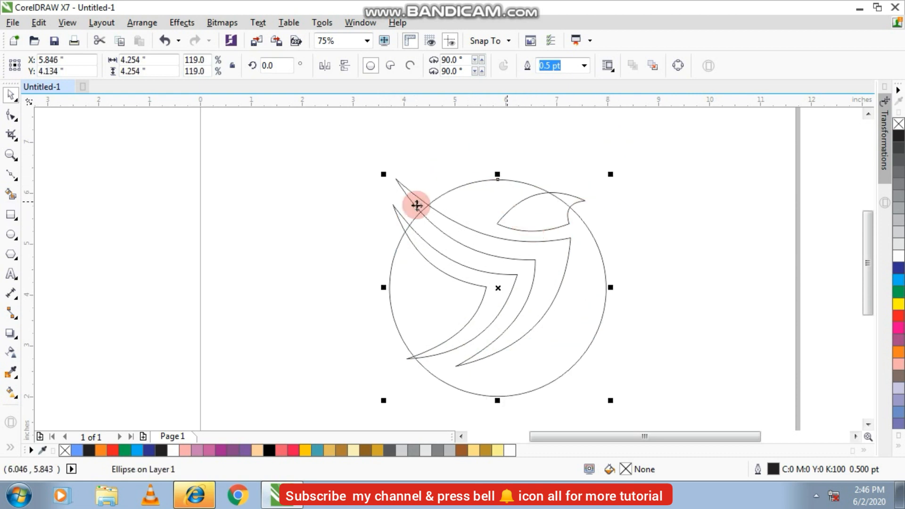
Move the head and both wings together down and slightly left within the circle, and deselect them.
mouse_move(319, 147)
left_mouse_down()
mouse_move(578, 368)
mouse_move(621, 382)
left_mouse_up()
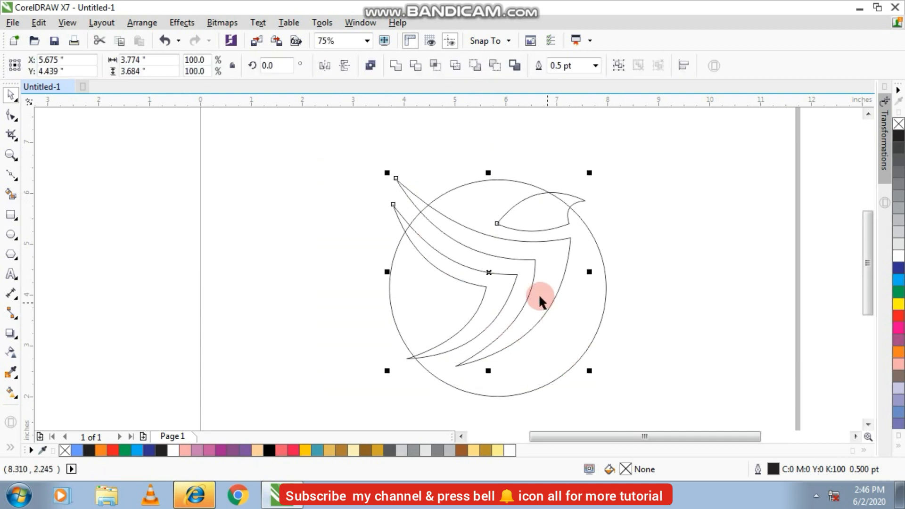
left_click_drag(493, 272, 483, 308)
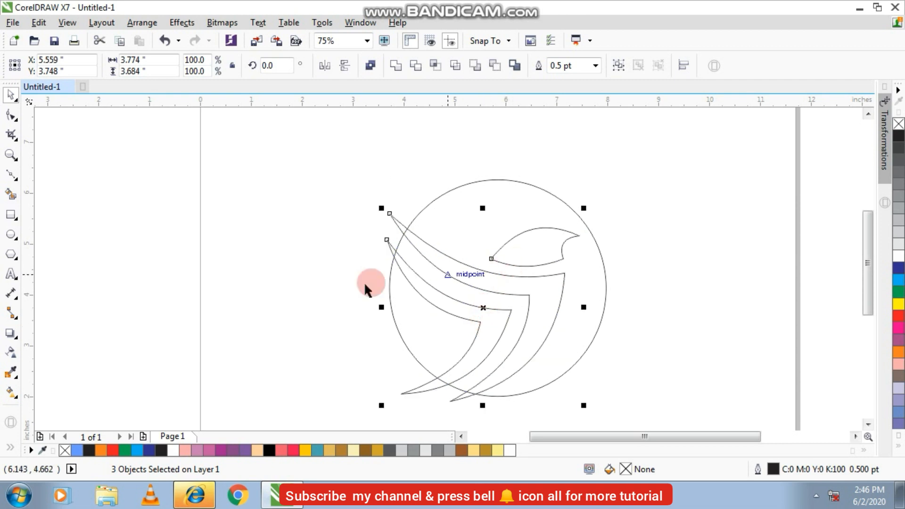
left_click(320, 297)
Add a concentric copy of the circle about 4.47 inches across around the original to form a ring.
left_click(402, 331)
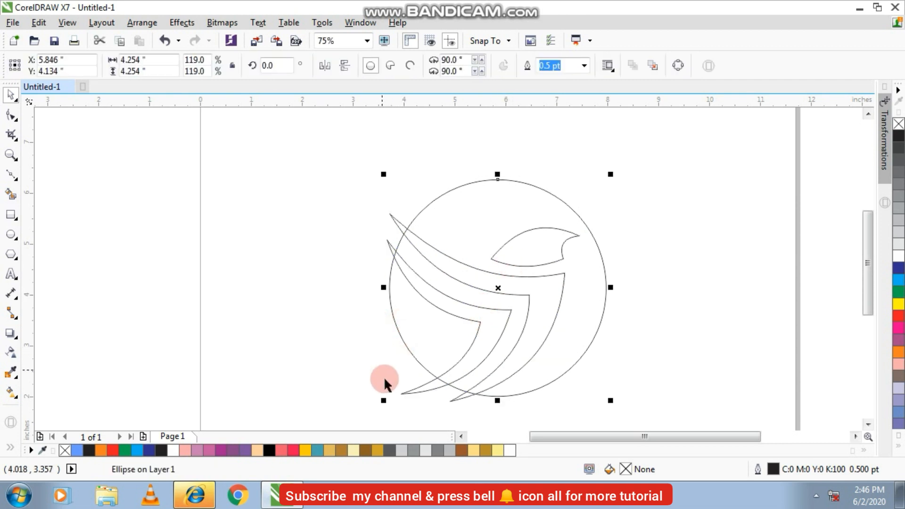
left_click_drag(383, 401, 392, 401)
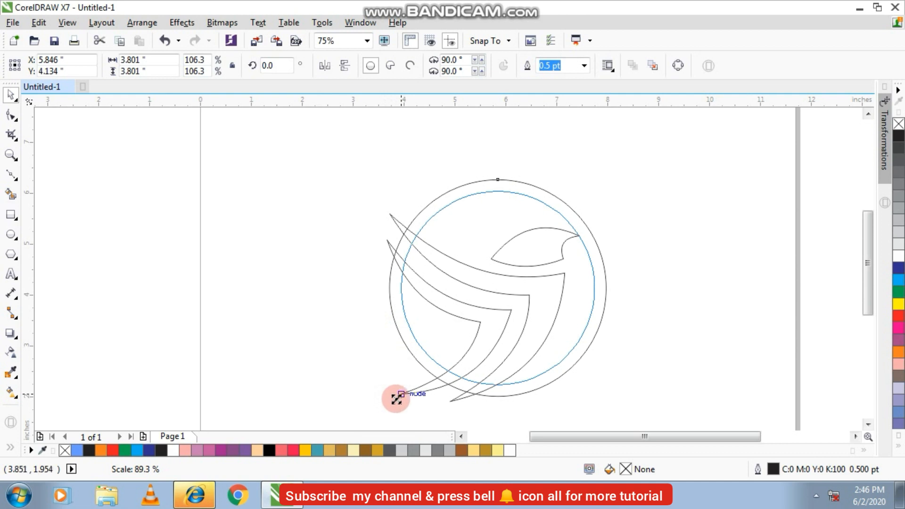
key("ctrl+z")
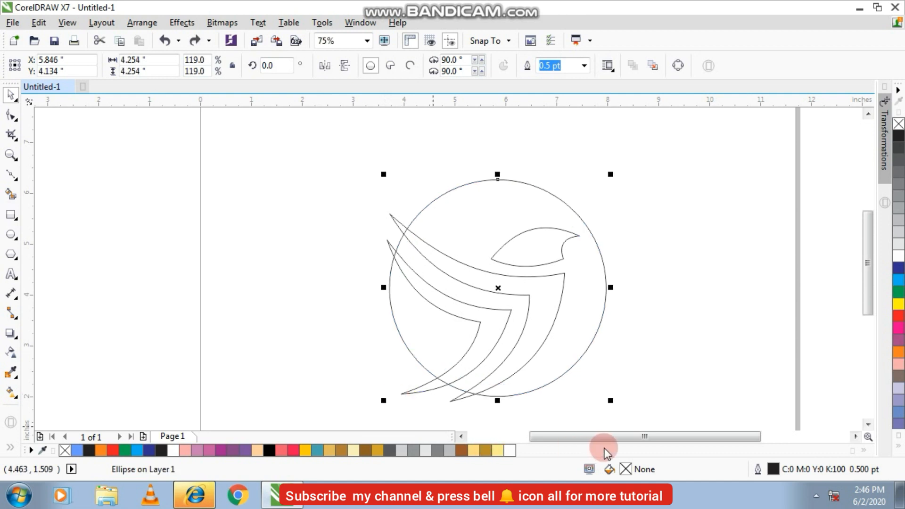
scroll(605, 402, "up", 1)
mouse_move(604, 404)
left_mouse_down()
mouse_move(592, 405)
mouse_move(601, 411)
left_mouse_up()
scroll(591, 403, "down", 1)
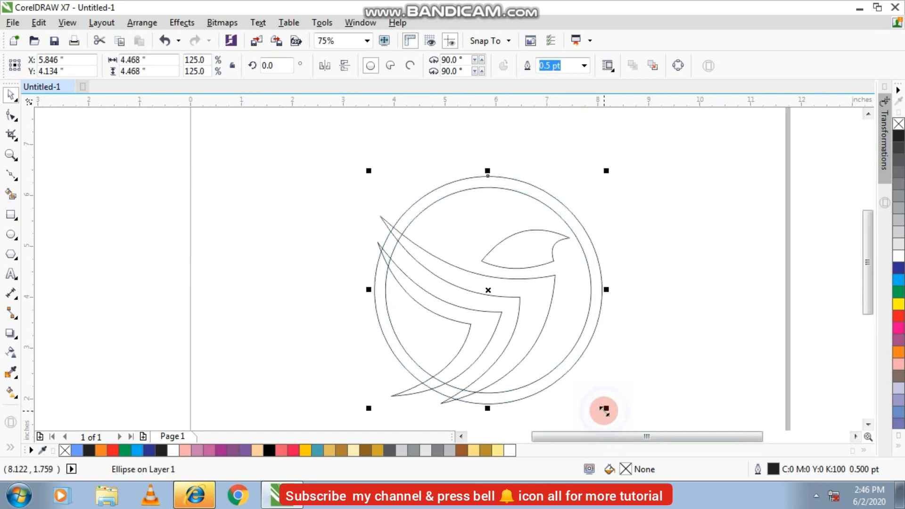
left_click(314, 307)
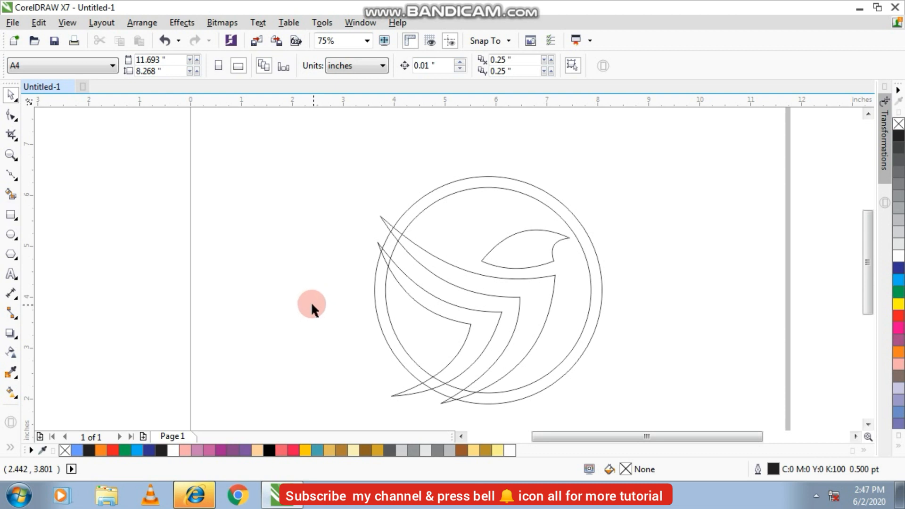
Draw a short diagonal Bezier line across the ring just below the smaller wing's upper tip.
left_click(14, 177)
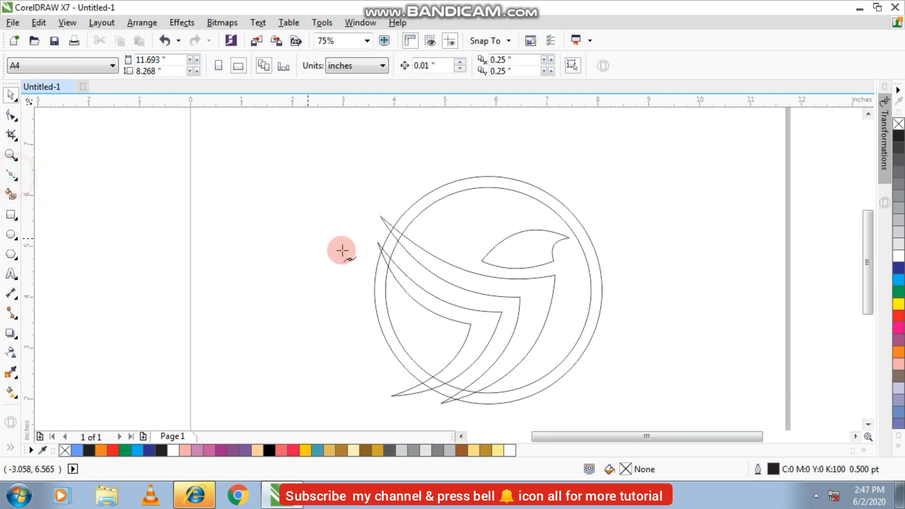
scroll(404, 285, "up", 1)
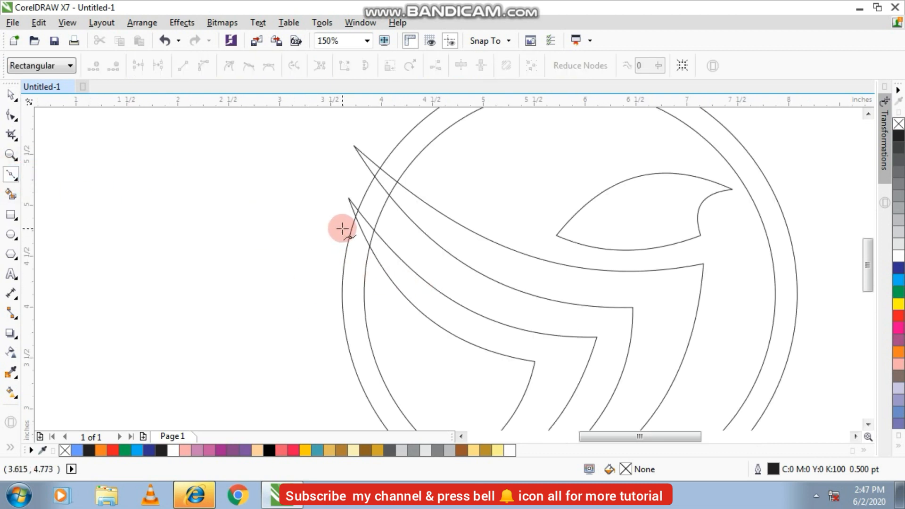
left_click(342, 229)
left_click(369, 269)
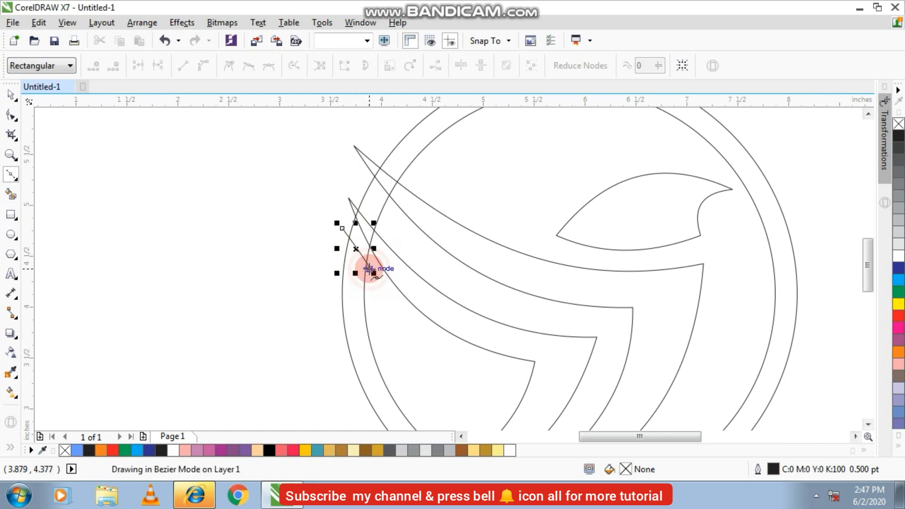
Convert the short line to a curve and bow it down and to the left across the ring.
left_click(12, 117)
left_click_drag(292, 200, 426, 316)
scroll(358, 263, "up", 1)
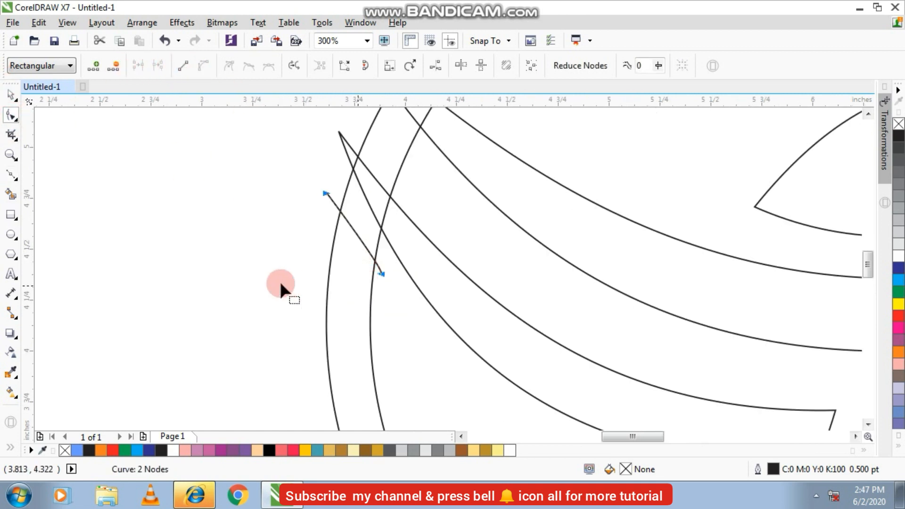
left_click_drag(259, 130, 525, 377)
left_click_drag(283, 248, 435, 319)
scroll(363, 240, "up", 2)
left_click_drag(344, 246, 353, 224)
scroll(353, 224, "down", 2)
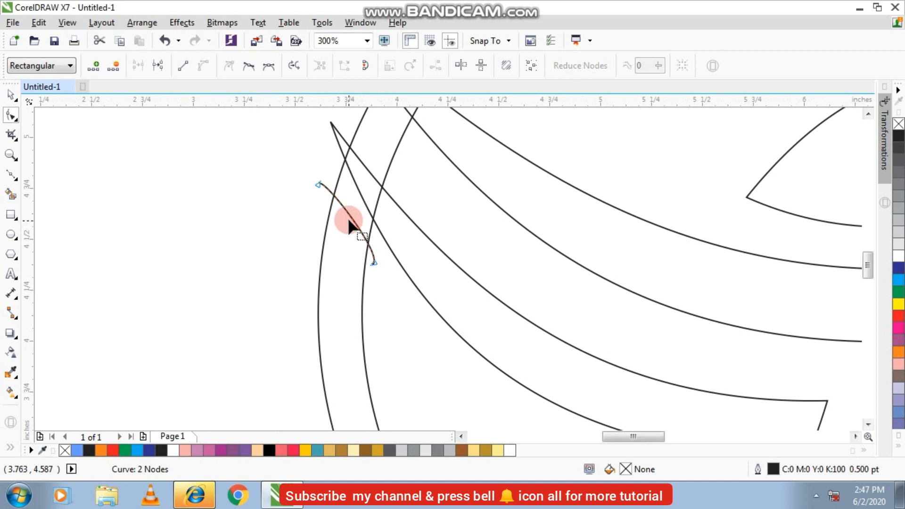
left_click_drag(290, 163, 398, 278)
left_click_drag(351, 221, 344, 249)
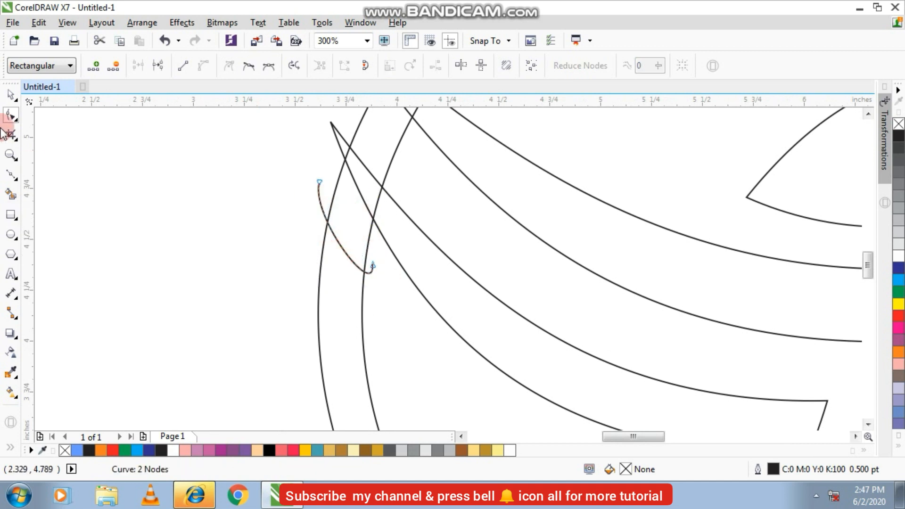
left_click(10, 94)
Duplicate the short curve, mirror the copy horizontally, and place it across the ring just above the smaller wing's lower tip.
scroll(296, 225, "down", 2)
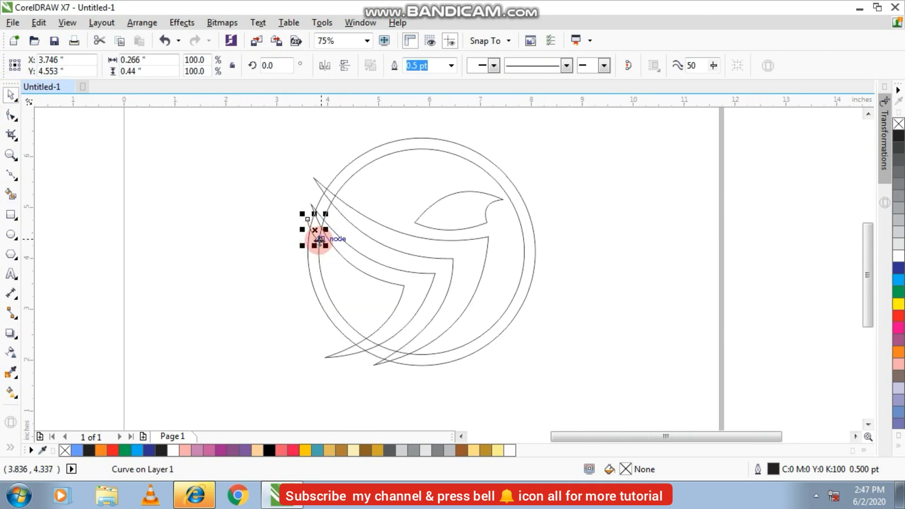
left_click_drag(313, 230, 377, 355)
scroll(327, 335, "up", 1)
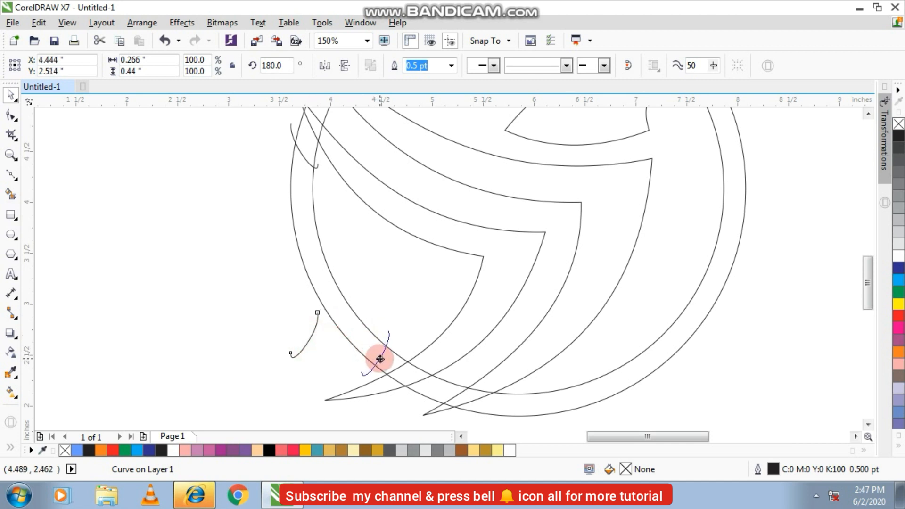
left_click_drag(380, 359, 374, 354)
scroll(372, 354, "down", 1)
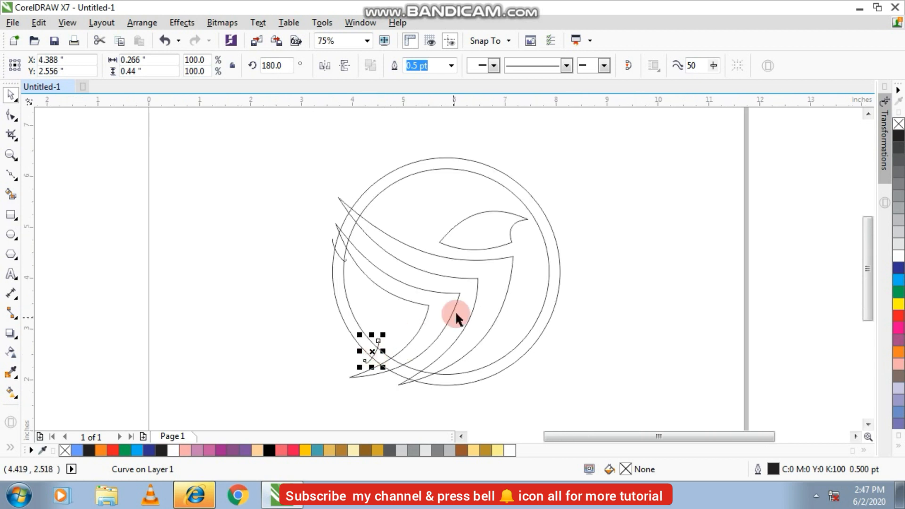
left_click(297, 304)
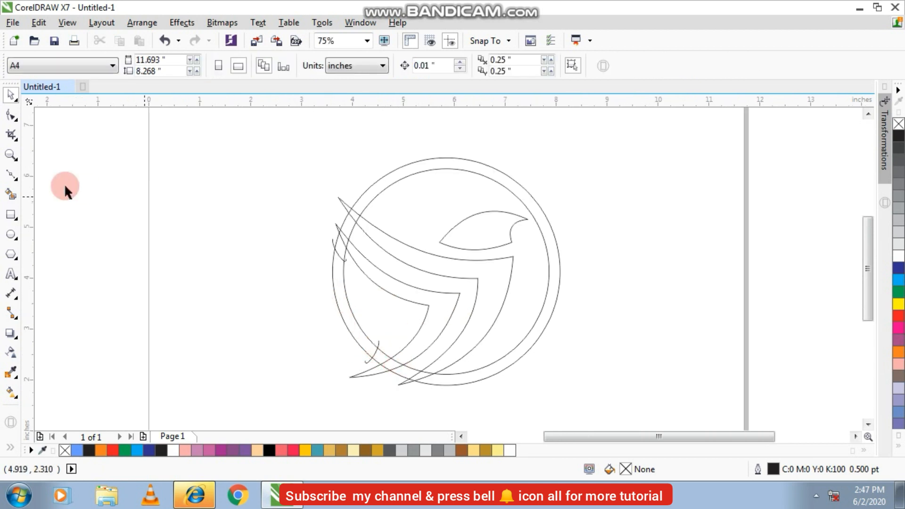
Smart-fill the ring's large outer arc, the section between the lower wing tips, and the arc between the short curves with blue #6699FF.
left_click(398, 175)
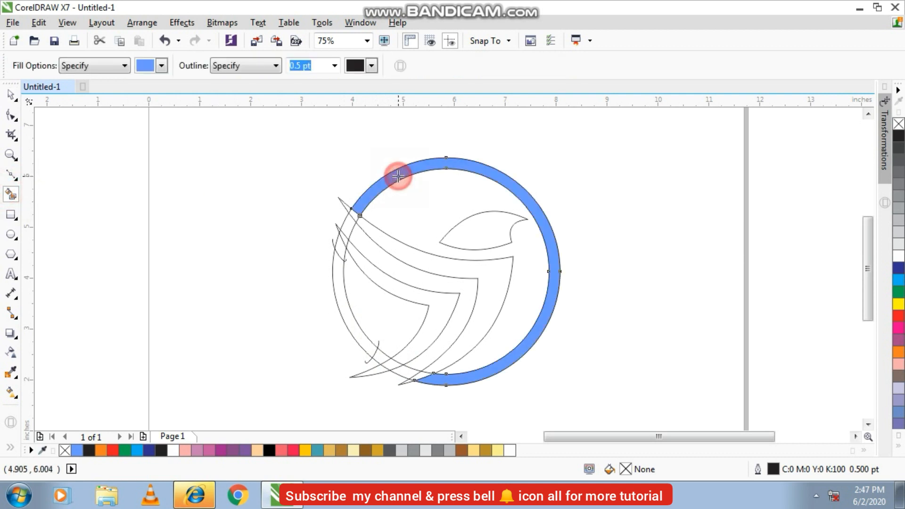
scroll(424, 377, "up", 1)
left_click(400, 370)
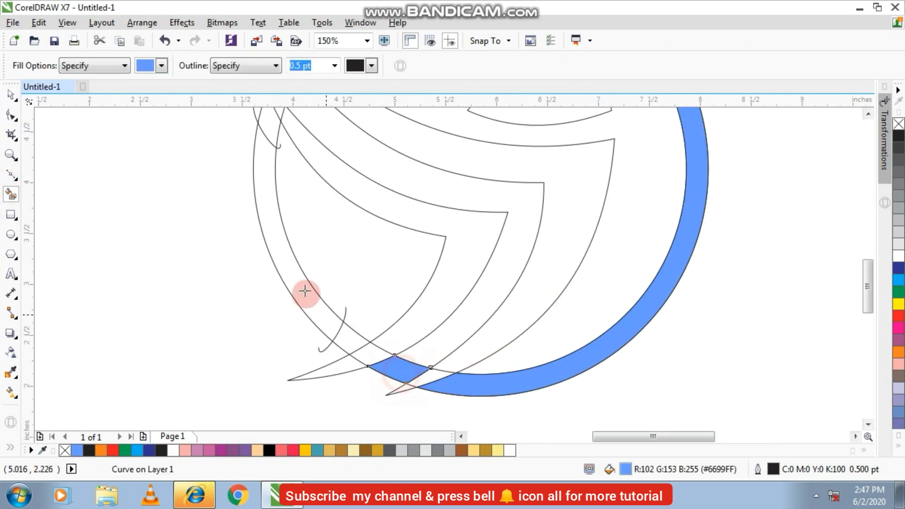
left_click(284, 262)
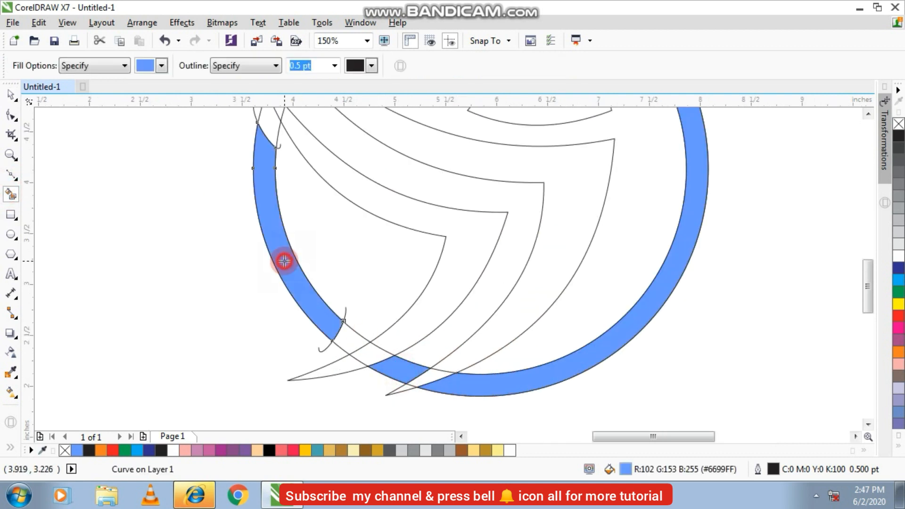
Delete the two construction circles that outline the ring.
left_click(10, 96)
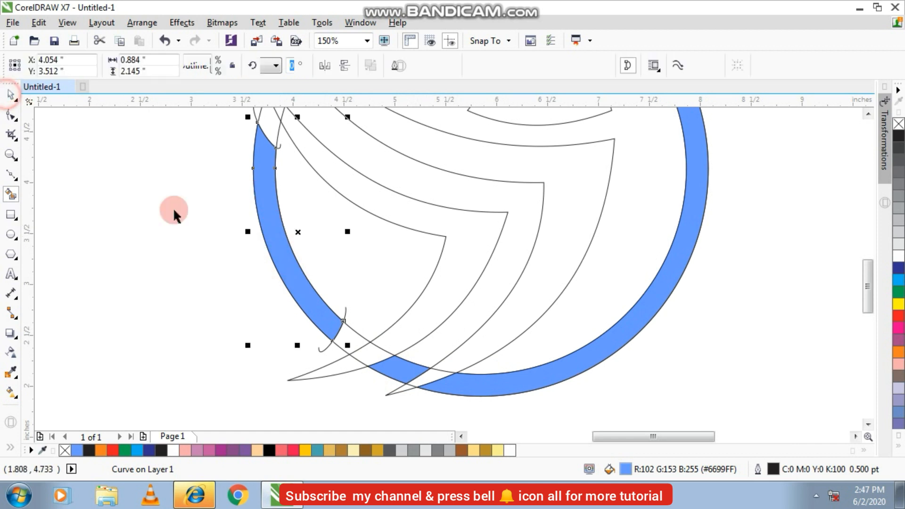
left_click(383, 349)
left_click(351, 333)
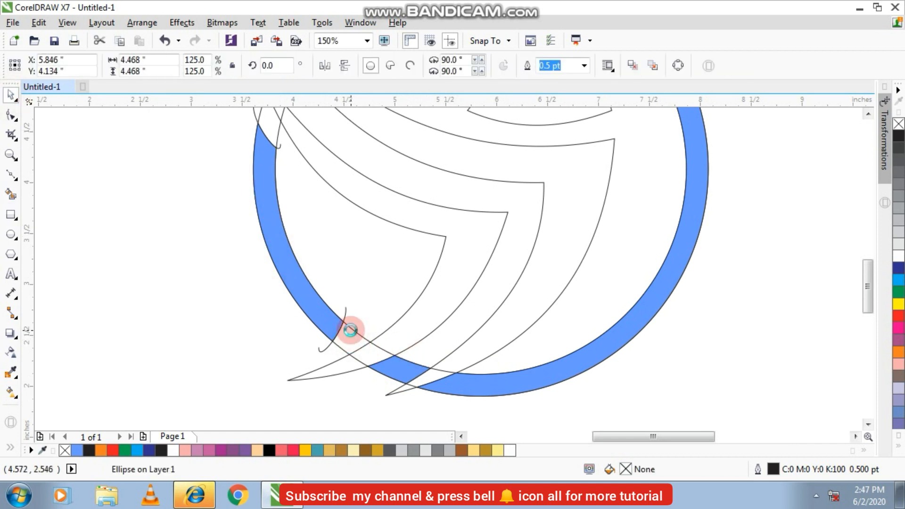
left_click(343, 319)
left_click(350, 329)
Delete the two short curves at the ends of the ring's small arc.
left_click(345, 312)
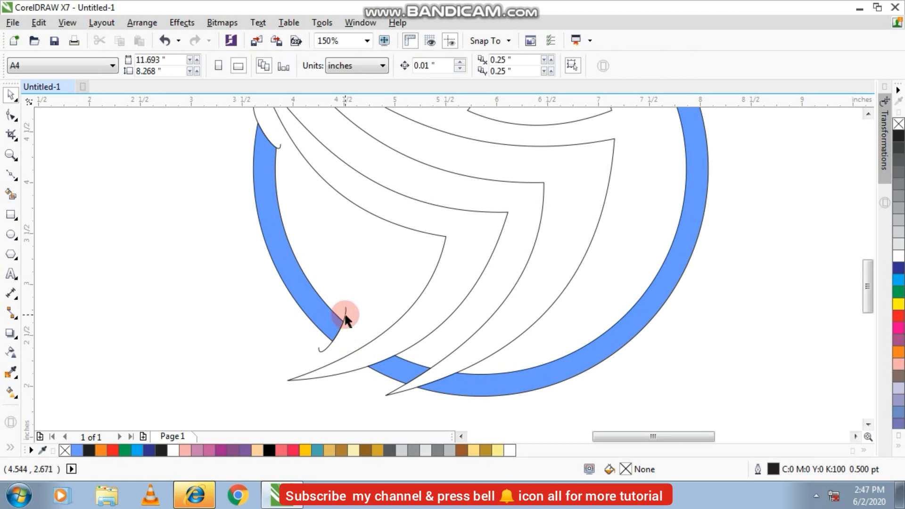
left_click(344, 312)
key("Delete")
left_click(281, 145)
key("Delete")
scroll(292, 174, "down", 2)
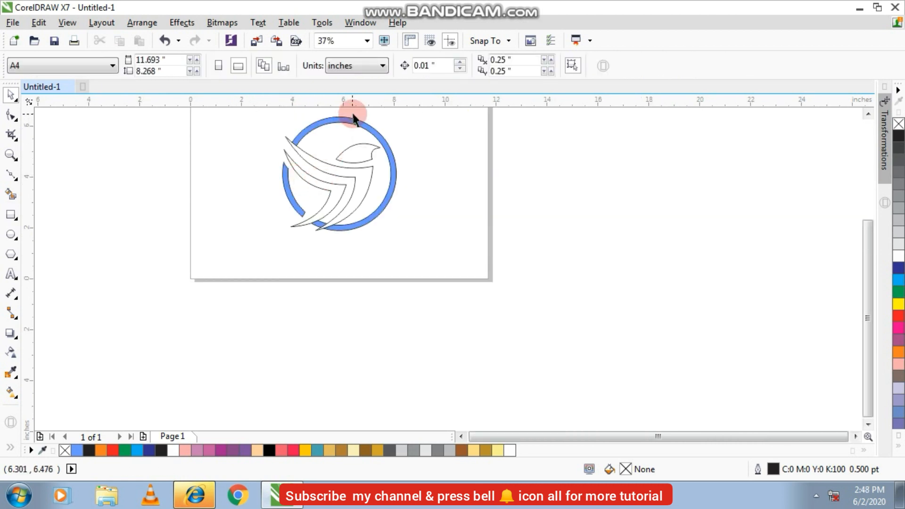
scroll(353, 117, "up", 1)
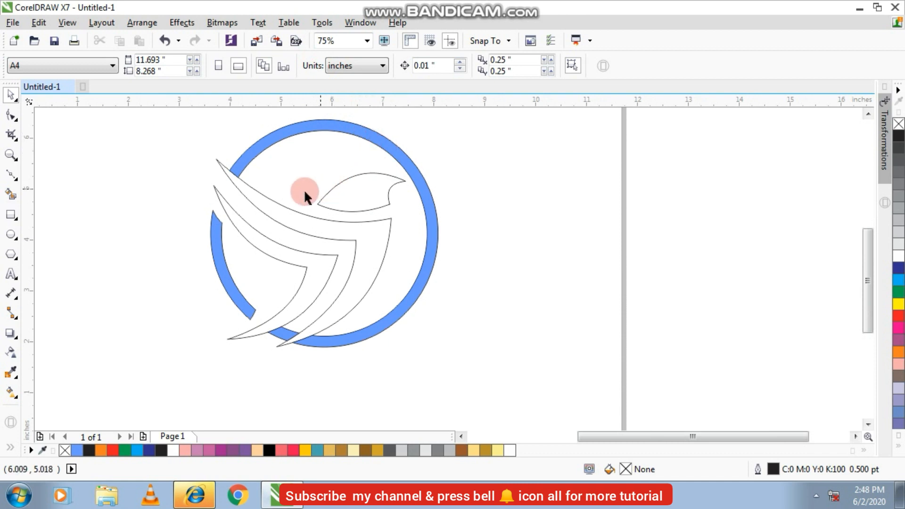
Smart-fill the bird's head, the larger wing and the smaller wing with blue #6699FF.
left_click(11, 194)
left_click(370, 191)
left_click(366, 236)
left_click(313, 266)
left_click(281, 249)
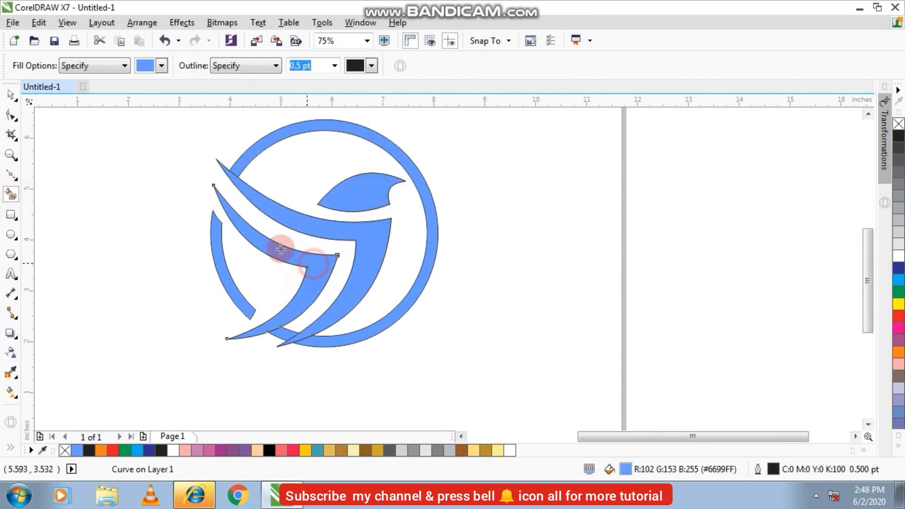
Delete the blue ring section between the two lower wing tips.
left_click(10, 94)
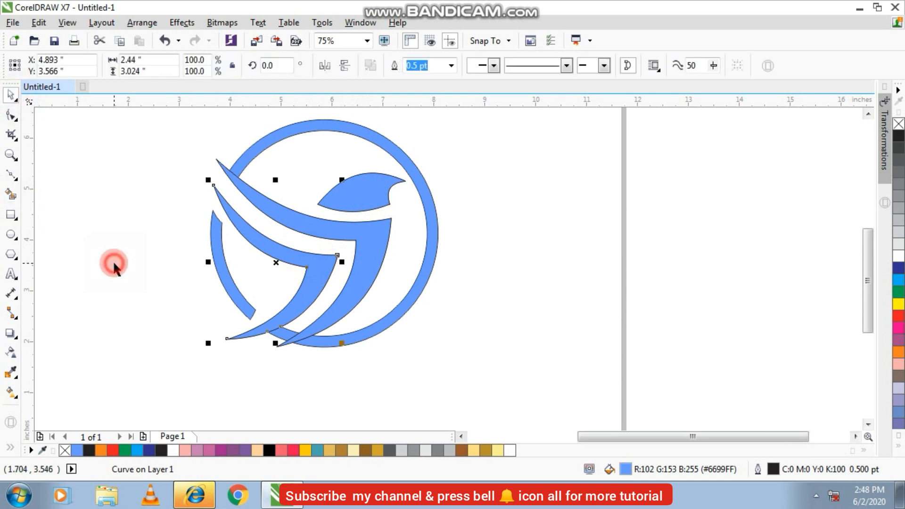
left_click(113, 266)
scroll(293, 338, "up", 1)
left_click(279, 332)
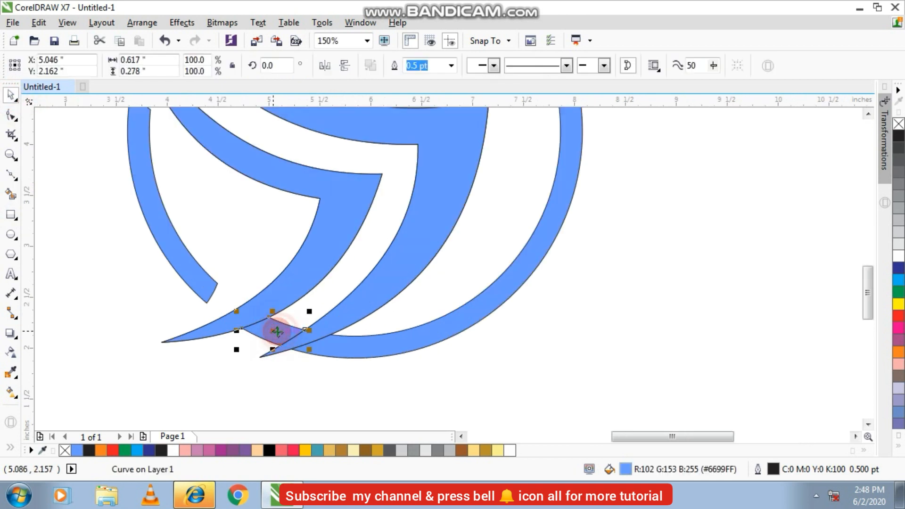
key("Delete")
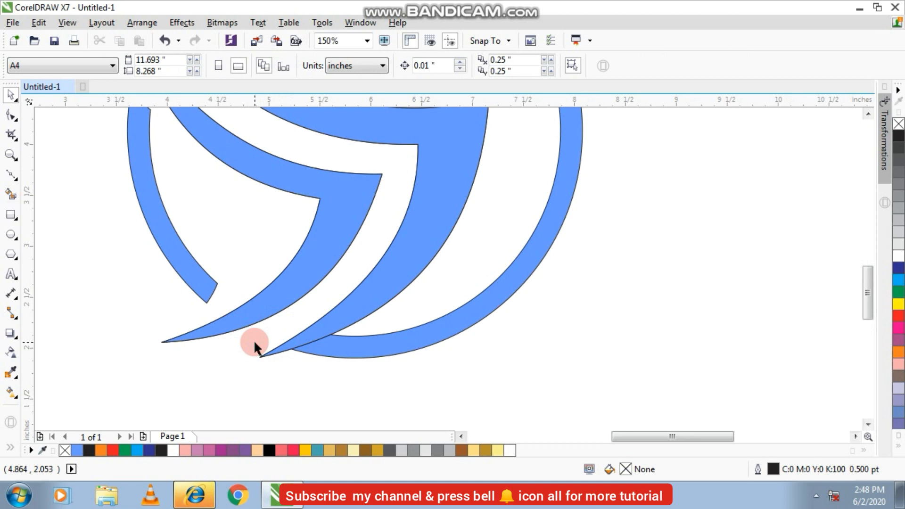
key("F4")
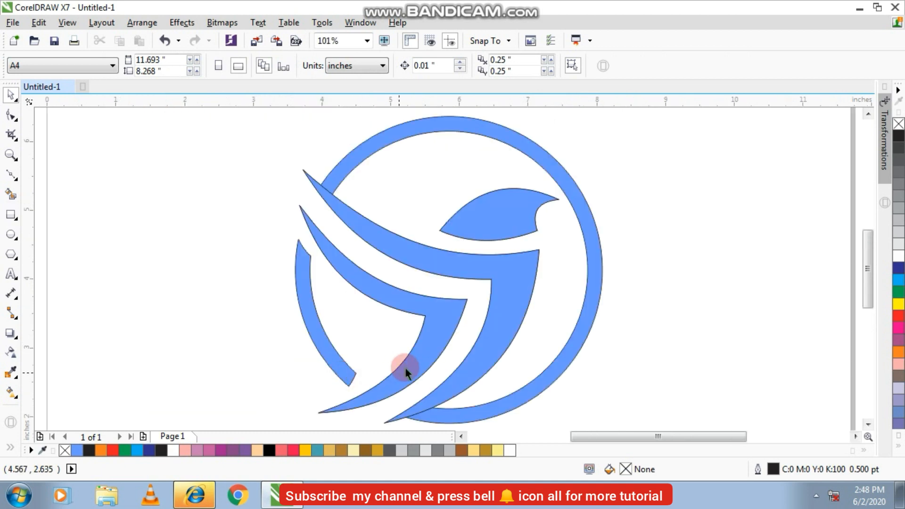
Try to shift the upper end nodes of the ring's large arc away from the larger wing with the Shape tool.
left_click(348, 173)
left_click(16, 121)
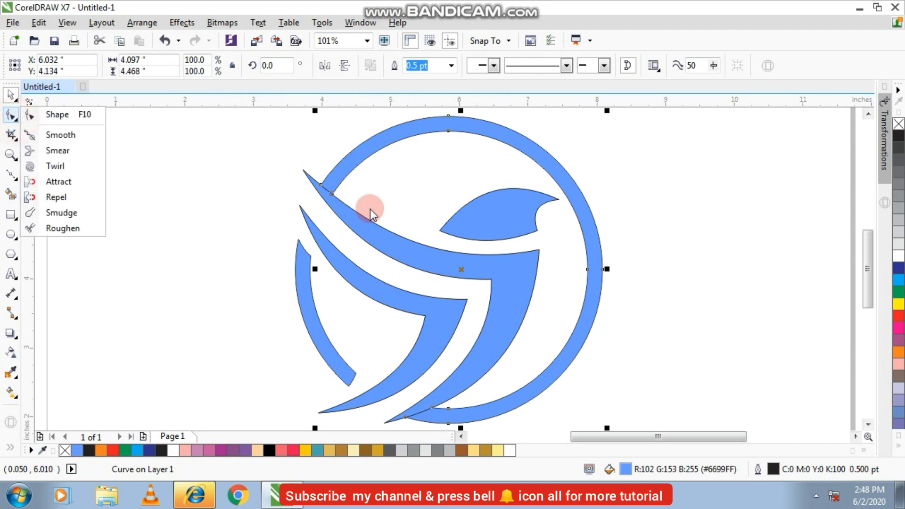
left_click(65, 115)
scroll(332, 188, "up", 4)
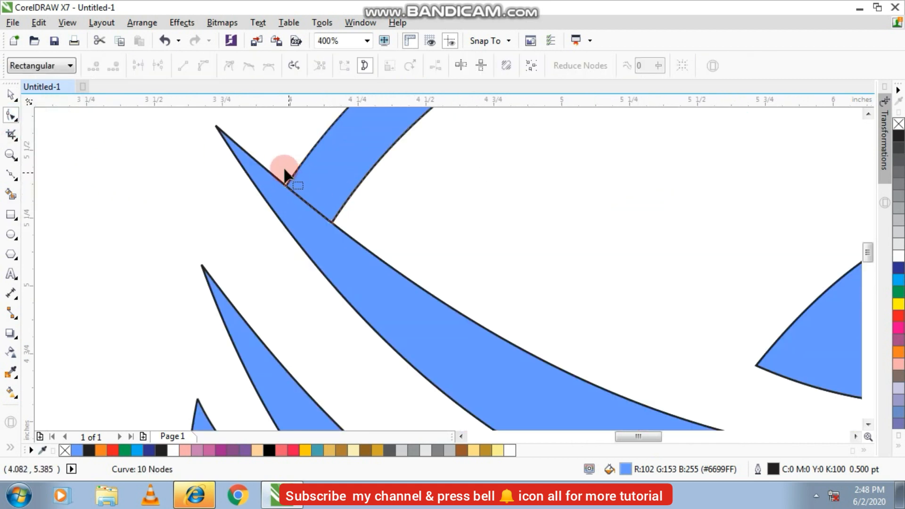
left_click_drag(274, 161, 344, 203)
scroll(344, 203, "down", 6)
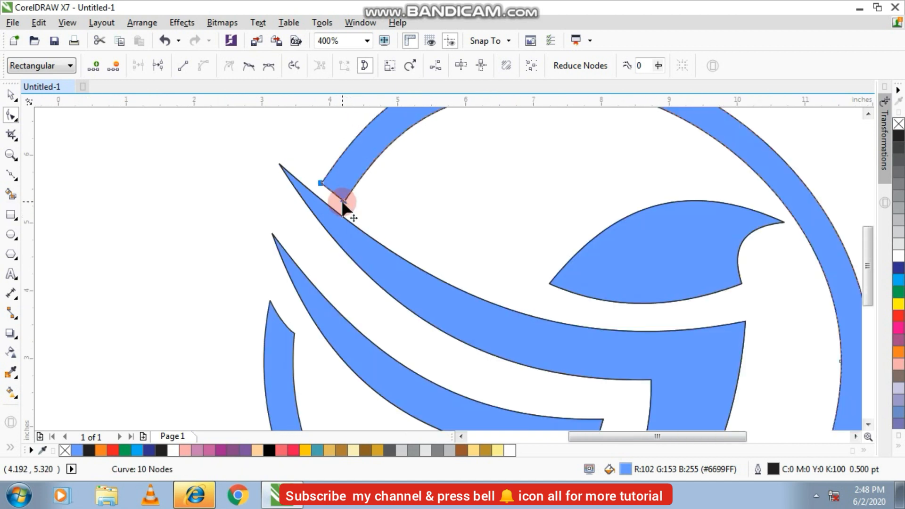
key("ctrl+z")
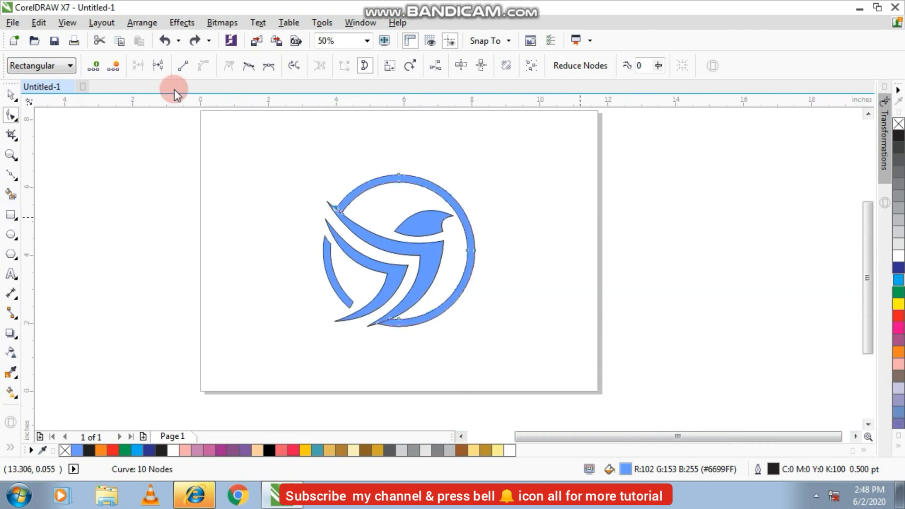
left_click(15, 111)
left_click(10, 96)
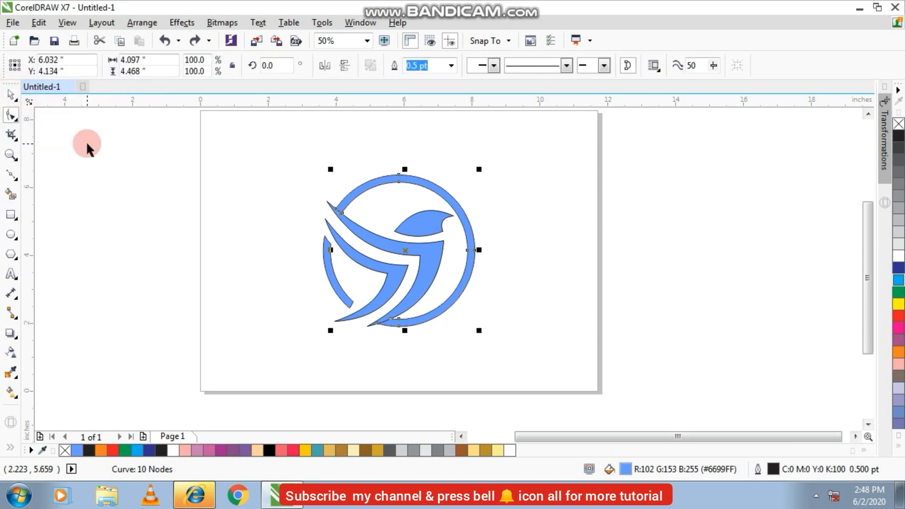
Draw a square about 0.72 inches wide over the larger wing's upper tip and trim the large arc with it.
scroll(87, 141, "up", 2)
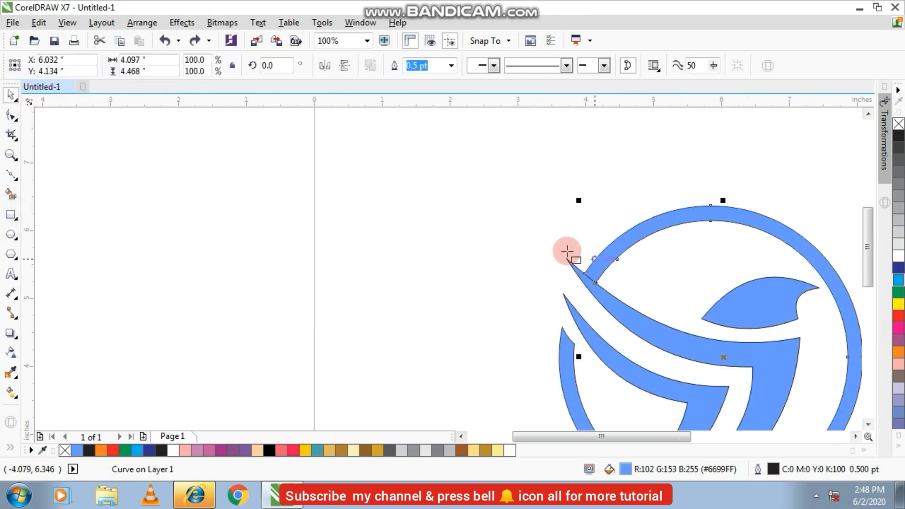
key("F6")
left_click_drag(552, 247, 603, 296)
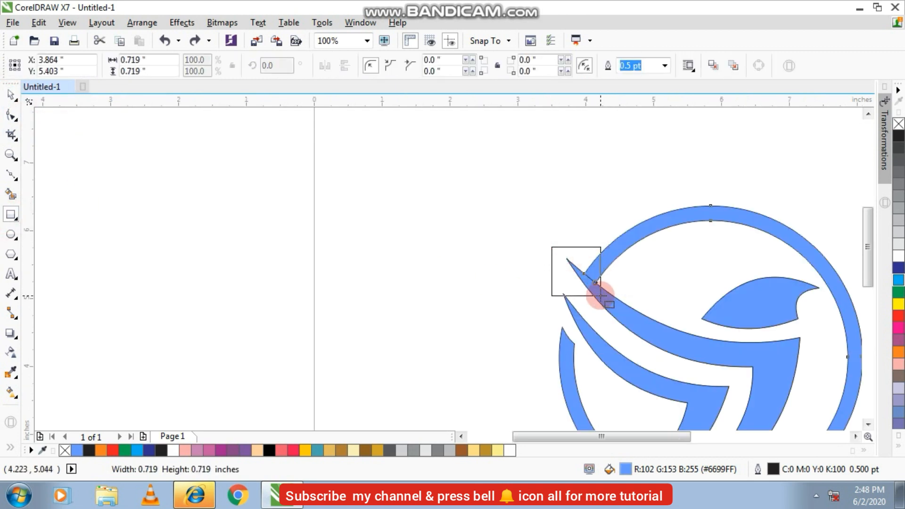
left_click(10, 95)
left_click(621, 244, "shift")
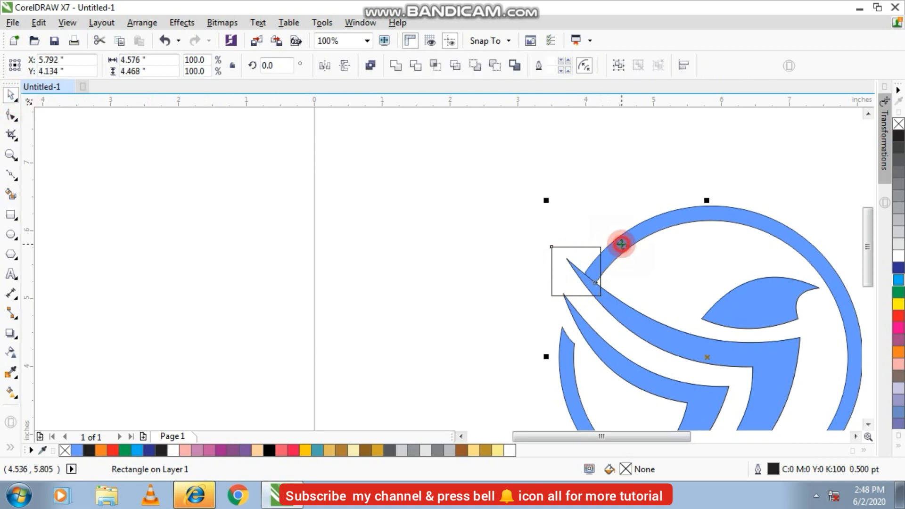
left_click(416, 69)
left_click(366, 164)
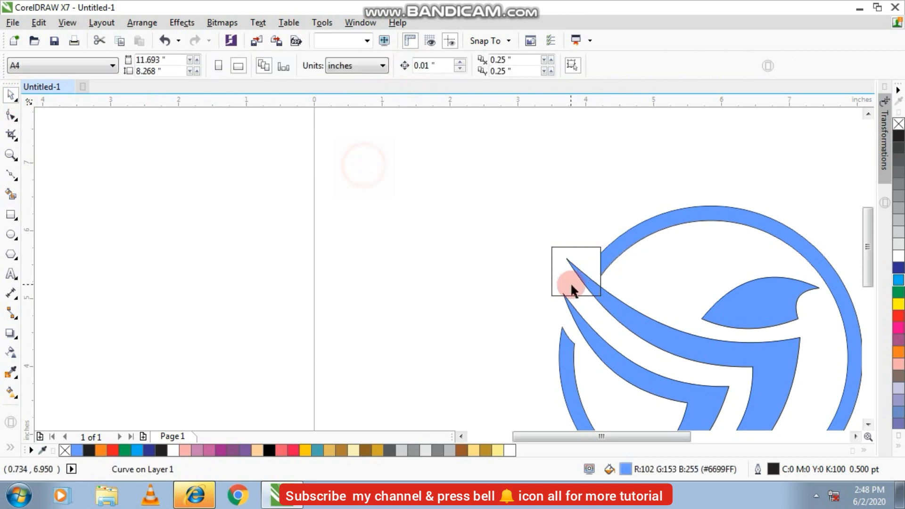
Move the trimming square down over the larger wing's lower tip and the large arc's lower end.
scroll(570, 282, "down", 1)
left_click_drag(570, 276, 679, 405)
scroll(623, 395, "up", 5)
Try trimming the large arc's lower end with the upright square, and delete the square.
left_click(602, 242, "shift")
left_click(417, 66)
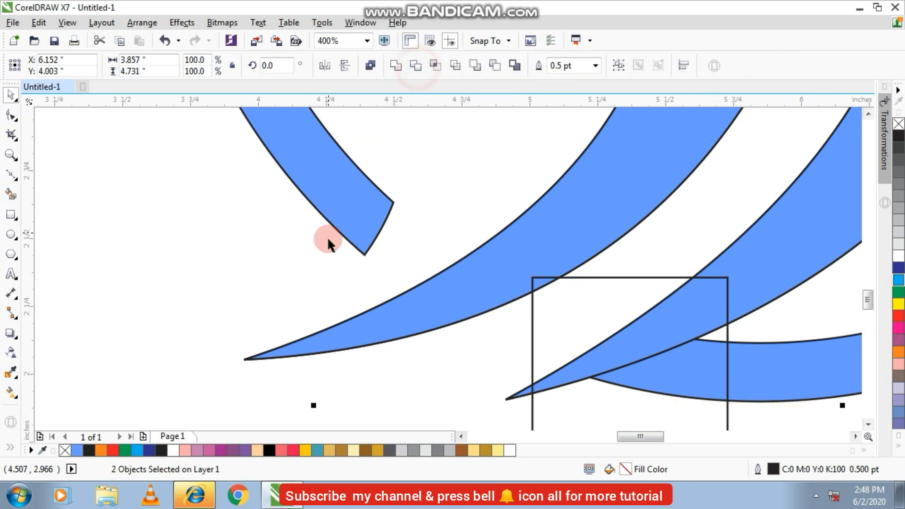
scroll(369, 330, "down", 2)
left_click(370, 355)
left_click_drag(496, 324, 454, 348)
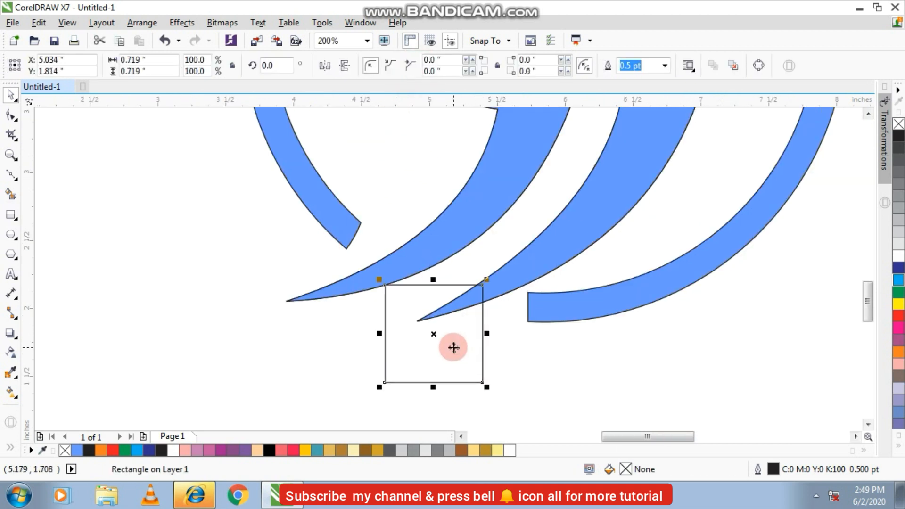
key("Delete")
key("F4")
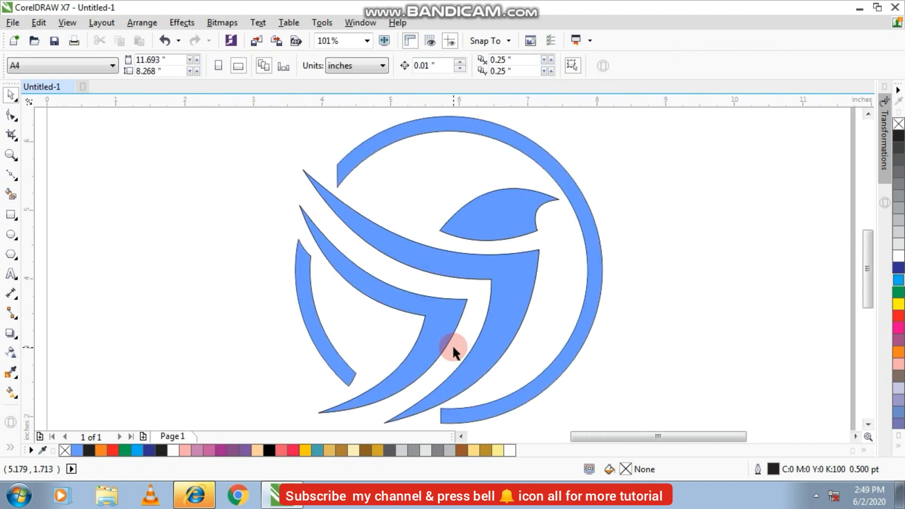
Undo the square's deletion, its last move and the trim of the large arc's lower end.
key("ctrl+z")
key("ctrl+z")
key("ctrl+z")
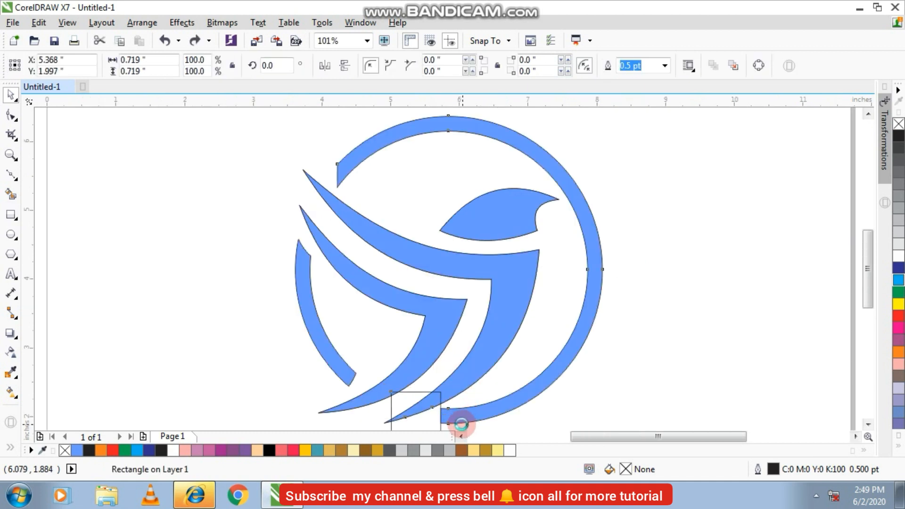
Rotate the square to about 327° and shift it across the large arc's lower end beside the larger wing's tip.
scroll(443, 425, "up", 2)
left_click(339, 384)
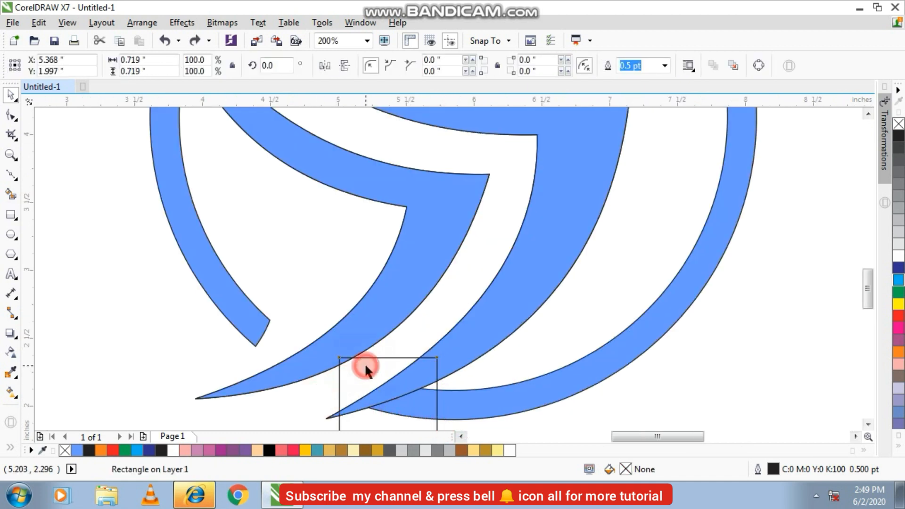
left_click(395, 357)
left_click_drag(441, 352, 451, 375)
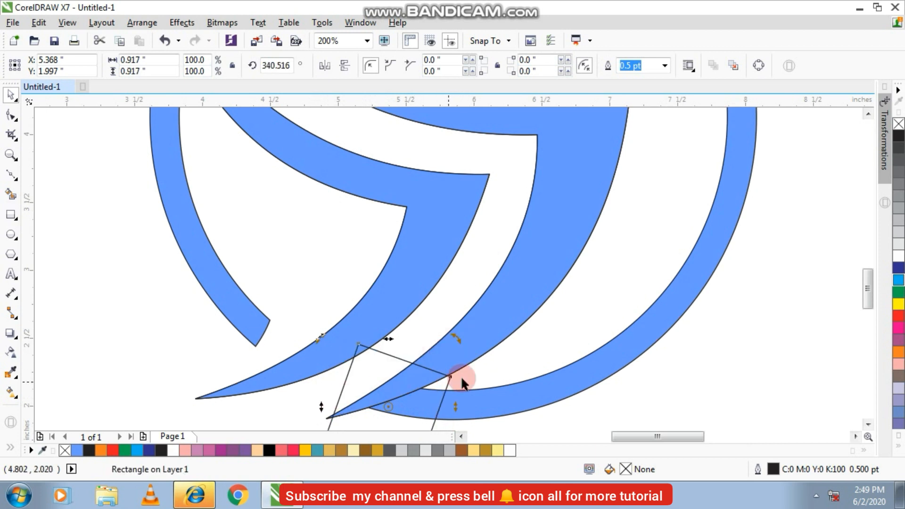
left_click_drag(458, 341, 461, 360)
left_click(306, 400)
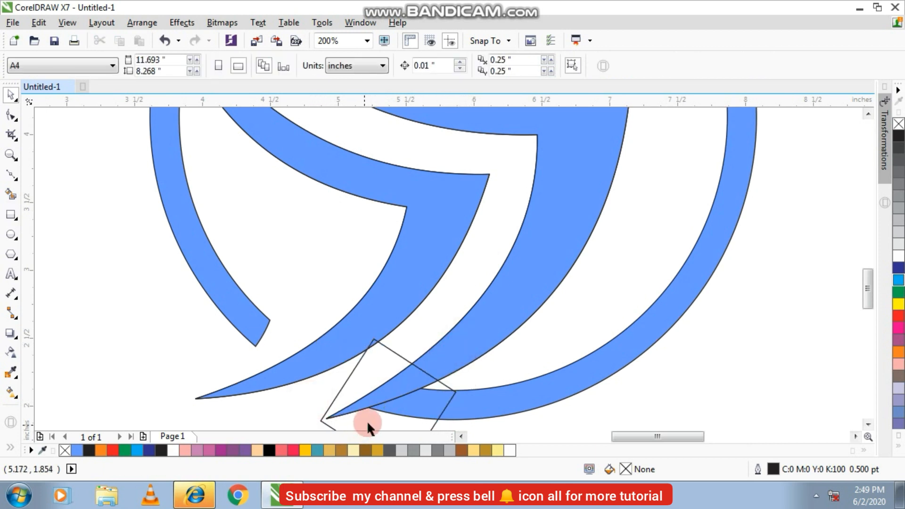
left_click(373, 425)
left_click_drag(375, 423, 396, 407)
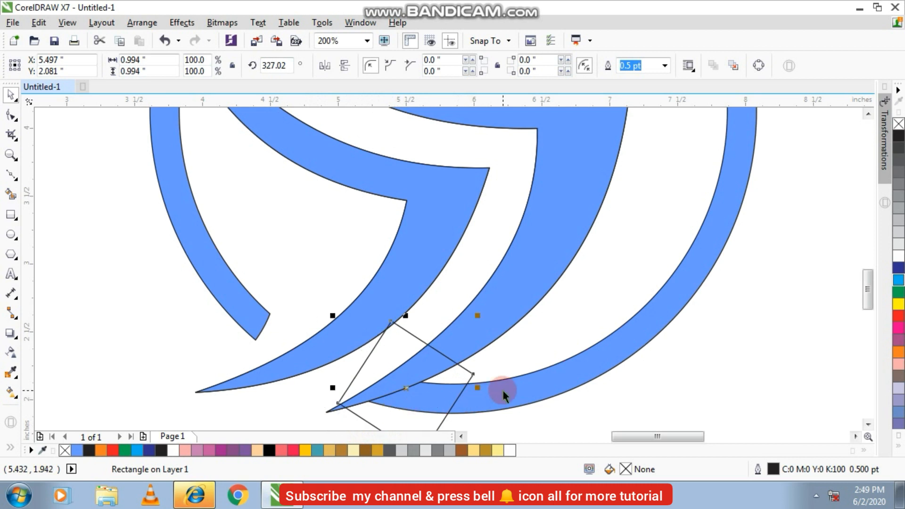
Trim the large arc's lower end with the rotated square and delete the square.
left_click(503, 391, "shift")
left_click(418, 66)
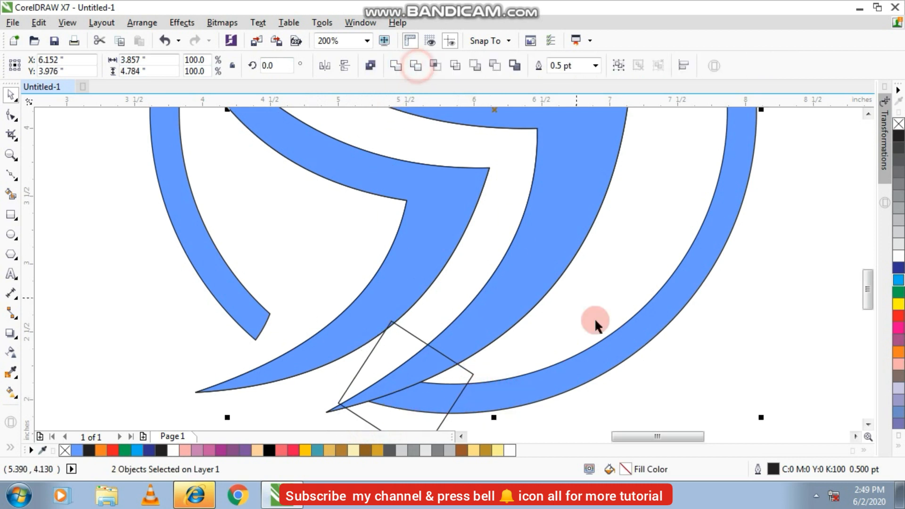
left_click(666, 417)
left_click(424, 406)
left_click_drag(424, 407, 362, 358)
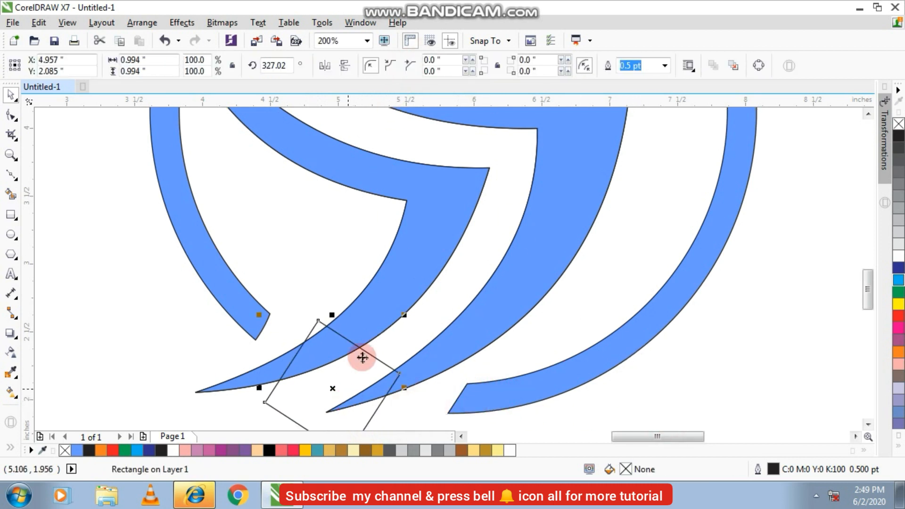
key("Delete")
key("shift+F4")
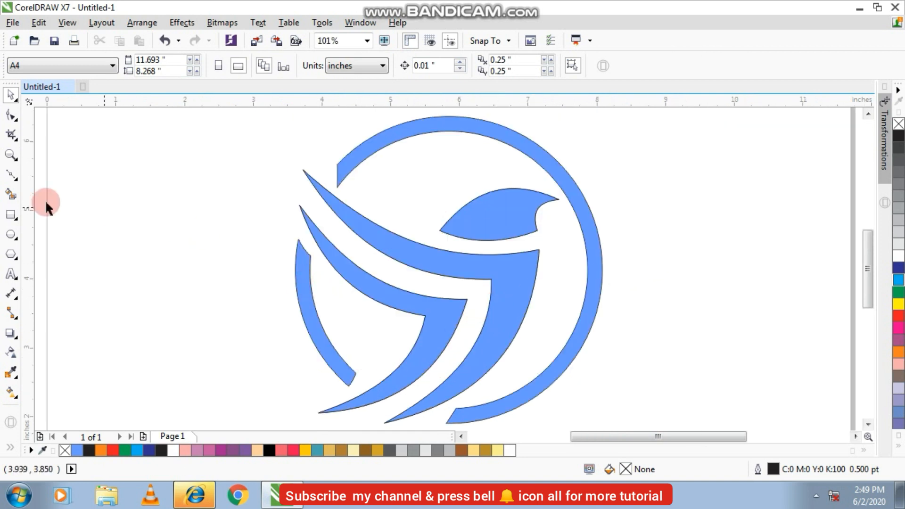
Draw a rectangle about 0.34 by 0.42 inches over the small arc's upper end.
left_click(11, 216)
scroll(313, 247, "up", 2)
left_click_drag(269, 215, 316, 271)
left_click(11, 94)
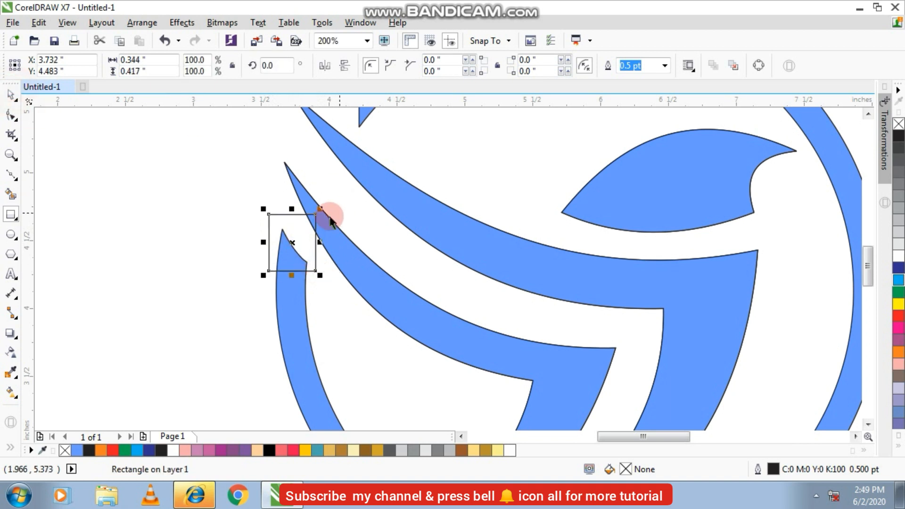
Rotate the rectangle to about 308.6° and position it across the small arc's upper end.
left_click(300, 224)
left_click_drag(321, 208, 292, 255)
left_click(240, 271)
left_click(299, 237)
scroll(309, 278, "up", 1)
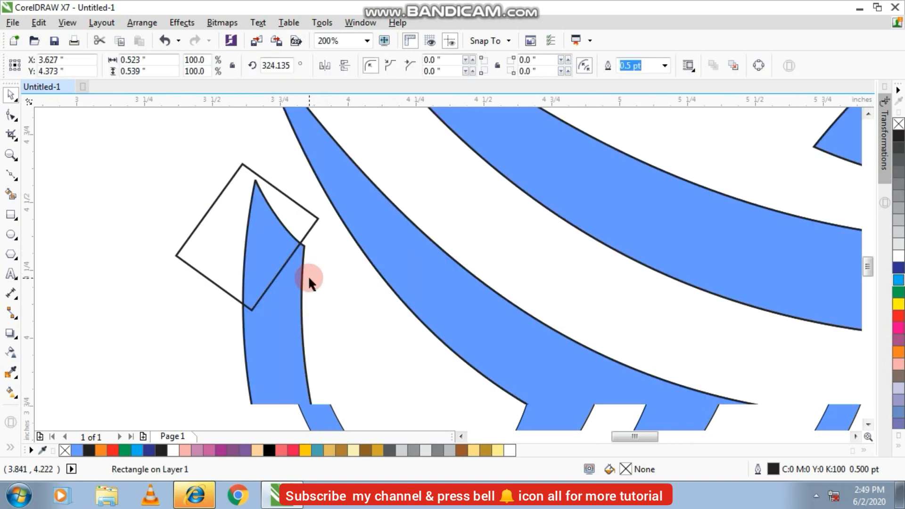
left_click(279, 261)
left_click_drag(323, 155, 331, 175)
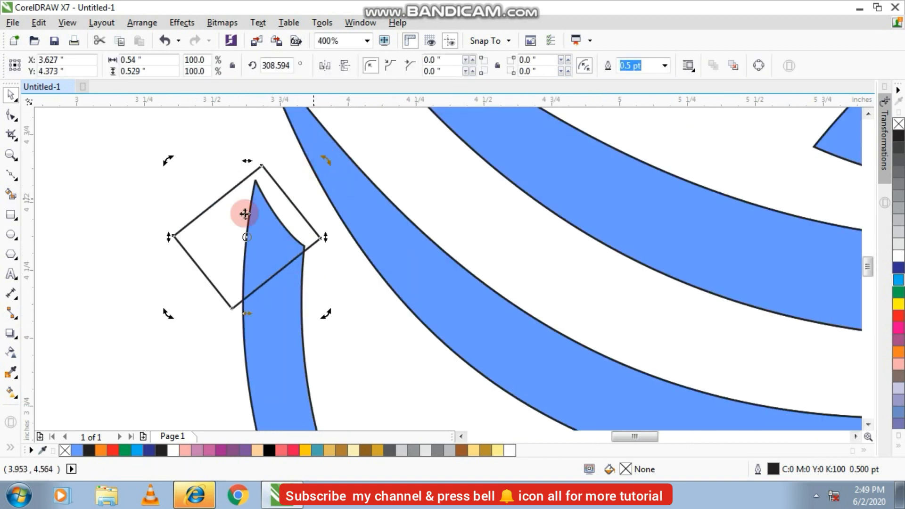
left_click(148, 218)
Trim the small arc's upper end with the rotated rectangle and select the rectangle.
left_click(204, 243)
left_click(275, 329, "shift")
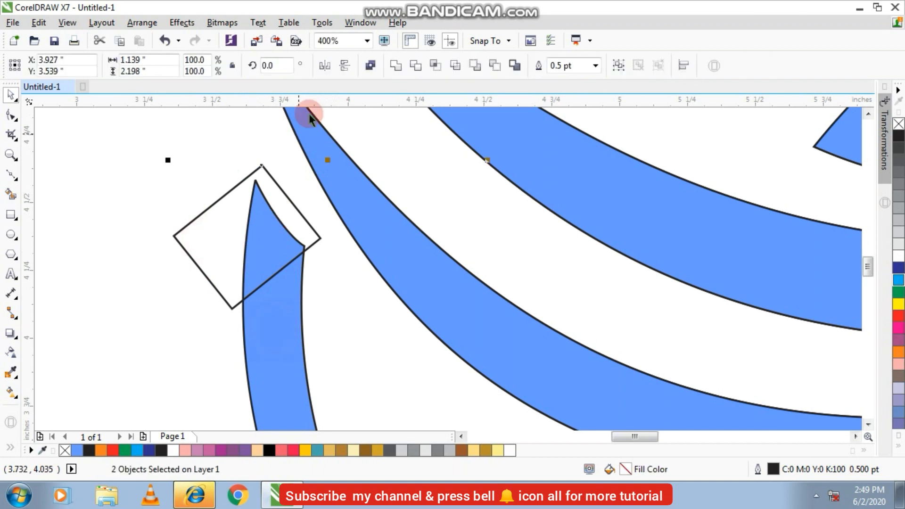
left_click(399, 70)
left_click(127, 188)
left_click(238, 243)
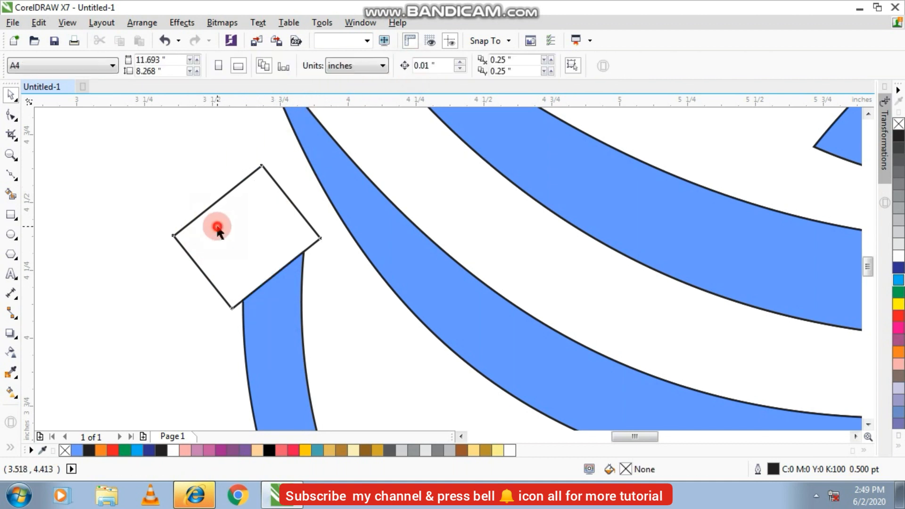
Delete the rotated rectangle at the small arc's upper end.
left_click(184, 209)
key("Delete")
key("F4")
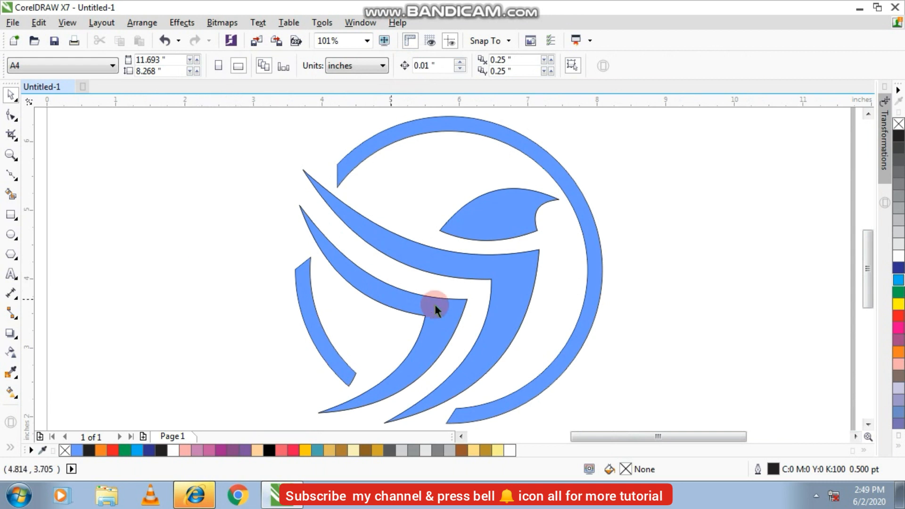
Give the large arc a linear fountain fill running from its upper edge to its lower end, with brown as the end colour.
left_click(401, 139)
left_click(10, 391)
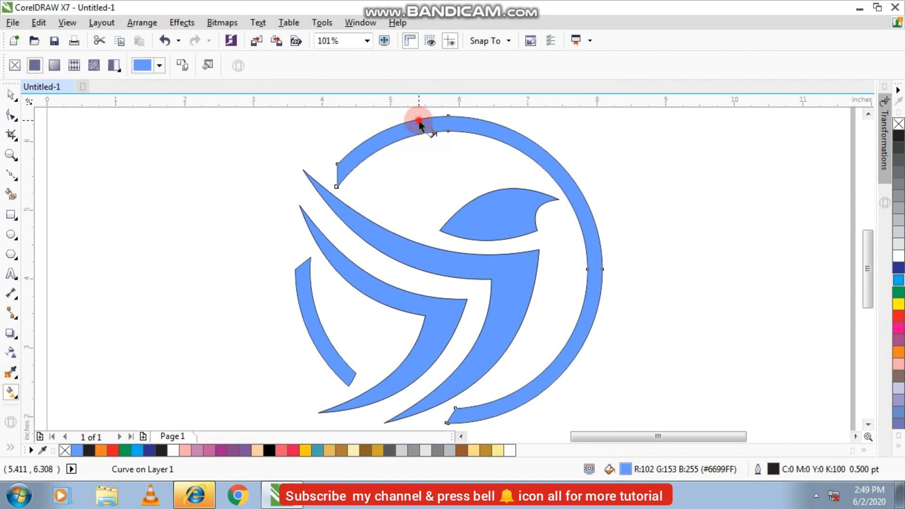
left_click_drag(419, 118, 418, 153)
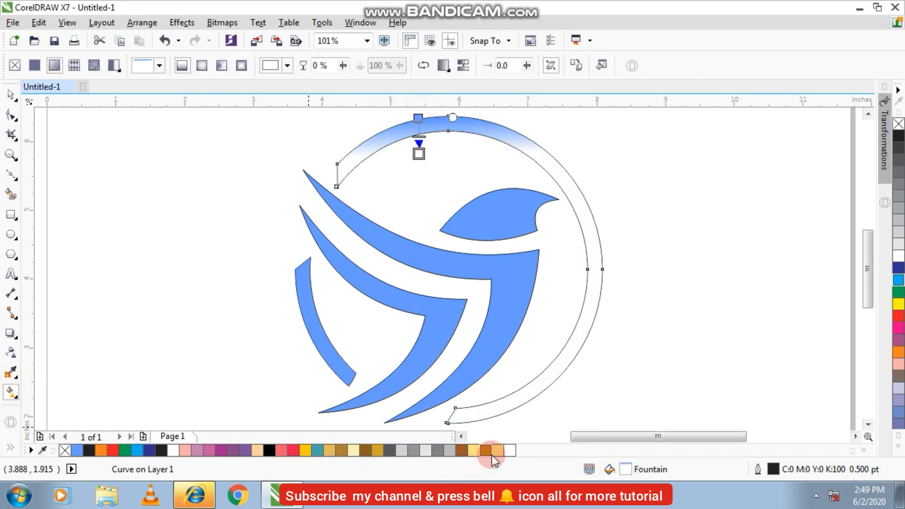
left_click(460, 451)
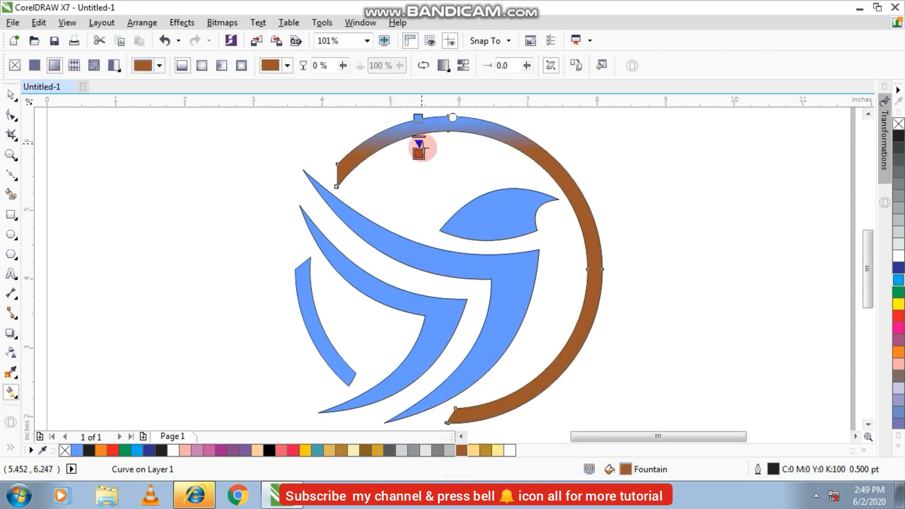
left_click_drag(419, 153, 431, 406)
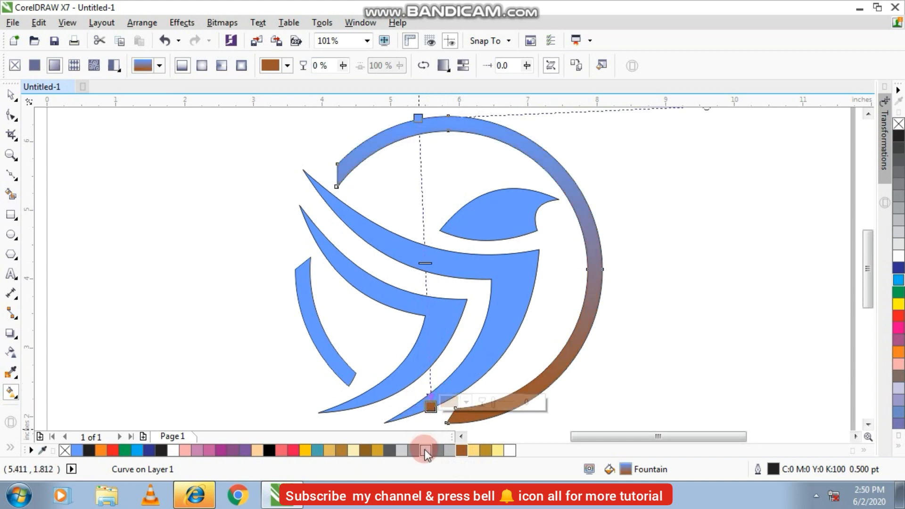
Add alternating light gold and dark gold colour stops along the whole length of the large arc's fountain fill.
left_click_drag(477, 454, 430, 381)
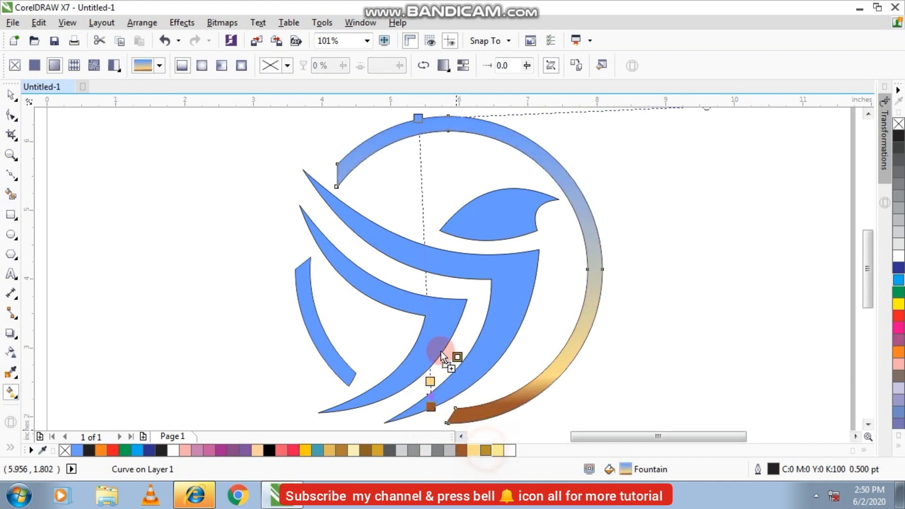
left_click_drag(432, 361, 429, 359)
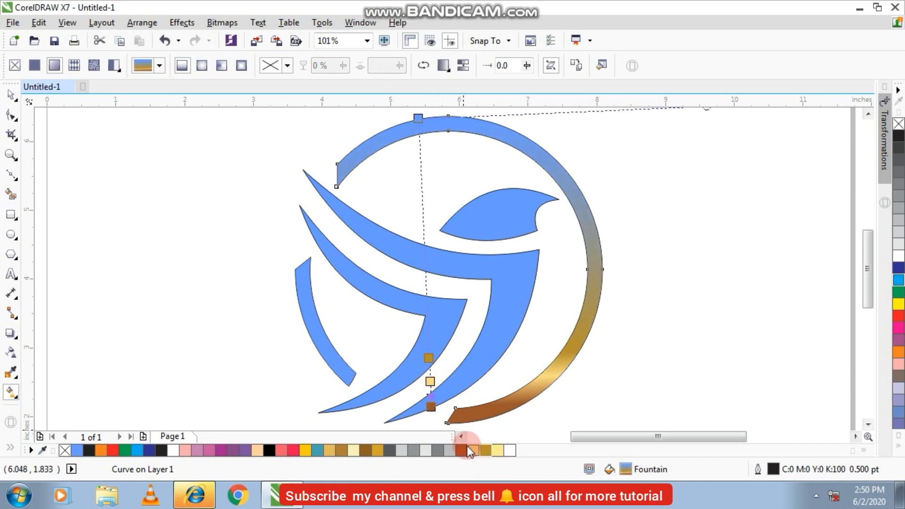
left_click_drag(477, 451, 424, 261)
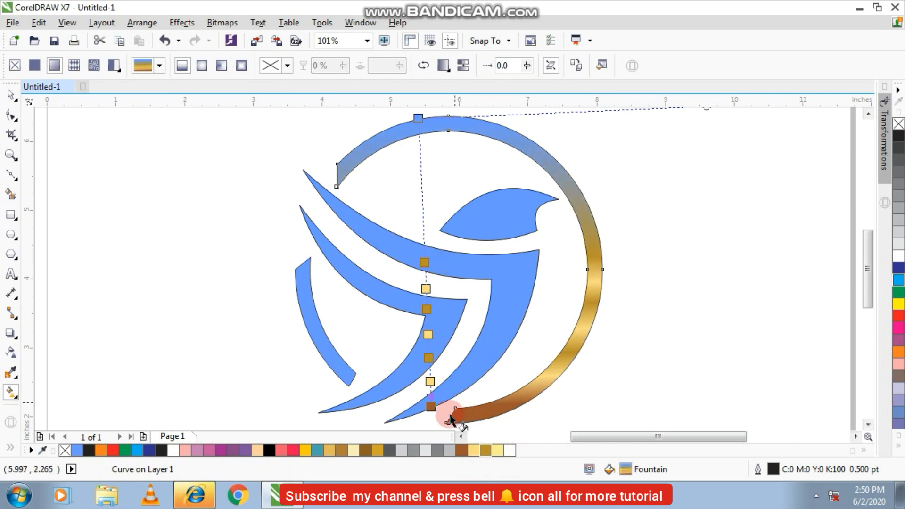
left_click_drag(474, 450, 435, 300)
left_click_drag(425, 241, 425, 238)
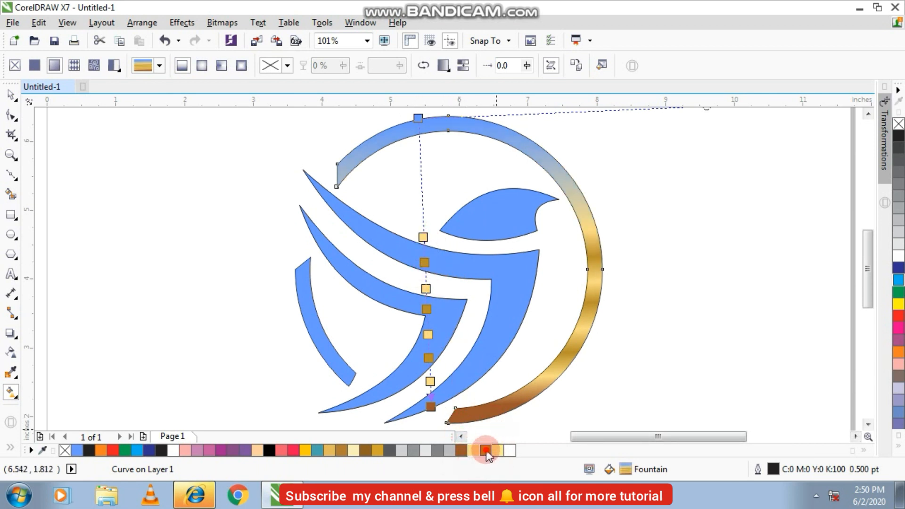
left_click_drag(486, 451, 421, 191)
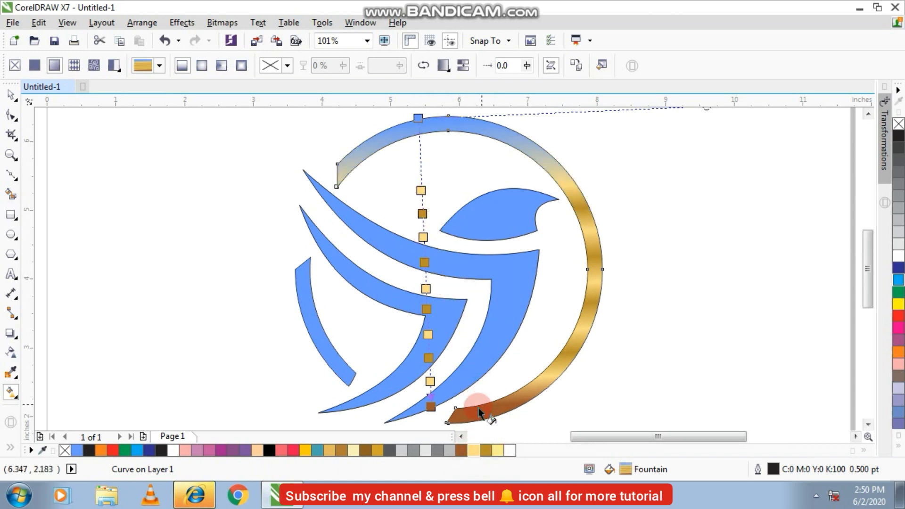
left_click_drag(485, 450, 419, 163)
Recolour the start and end stops of the large arc's gradient dark gold and add a light gold stop just below the start.
left_click_drag(470, 451, 418, 119)
left_click_drag(485, 460, 431, 406)
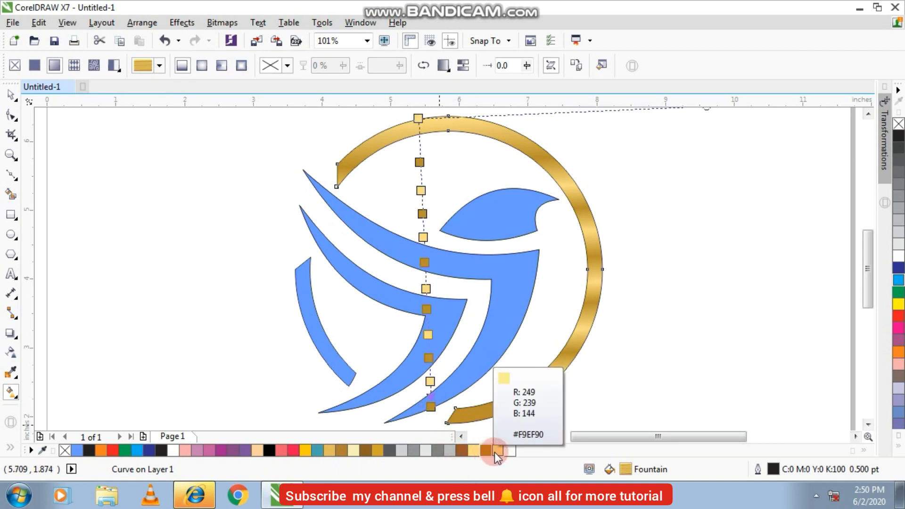
left_click_drag(496, 451, 423, 157)
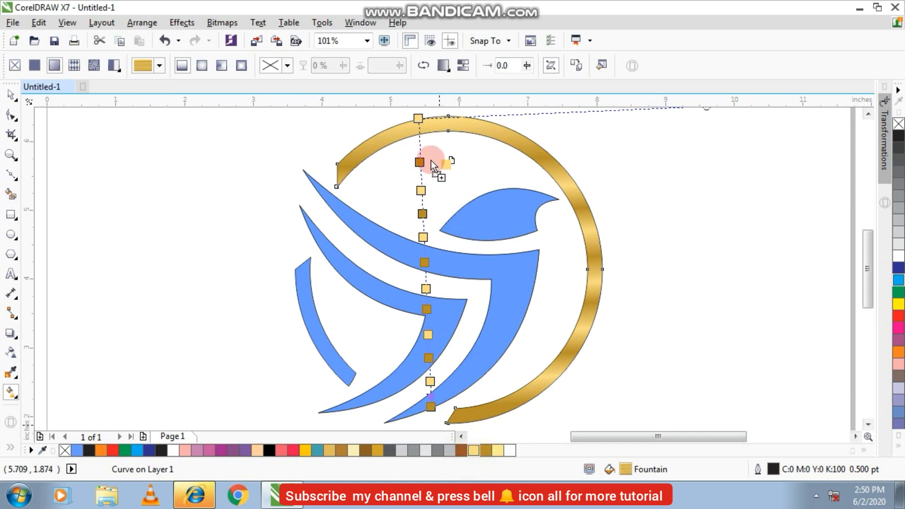
left_click_drag(418, 142, 419, 141)
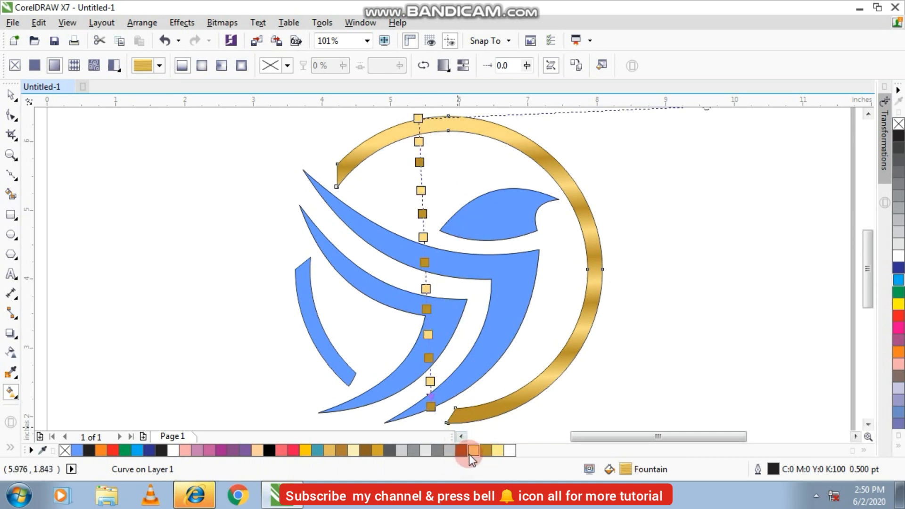
left_click_drag(470, 402, 431, 162)
left_click_drag(420, 121, 420, 120)
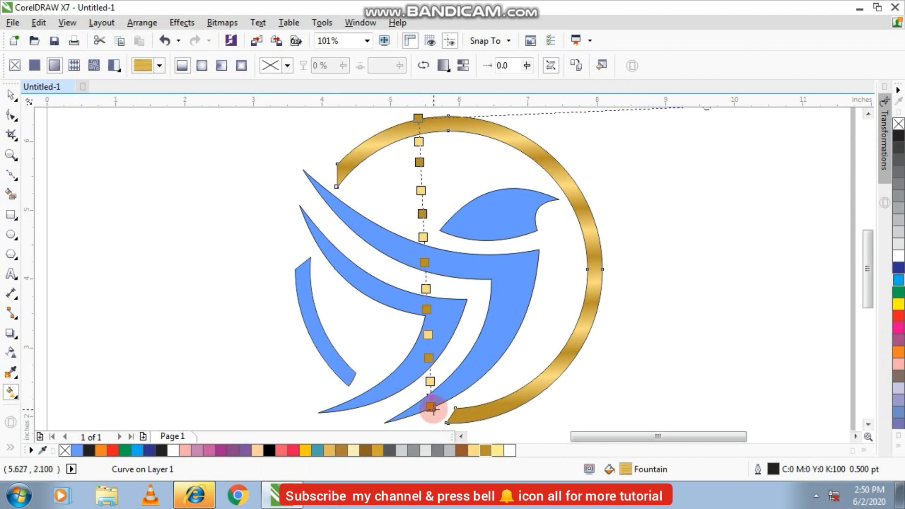
Extend the large arc's gradient slightly down to the arc's lower end and deselect the arc.
left_click_drag(431, 407, 437, 424)
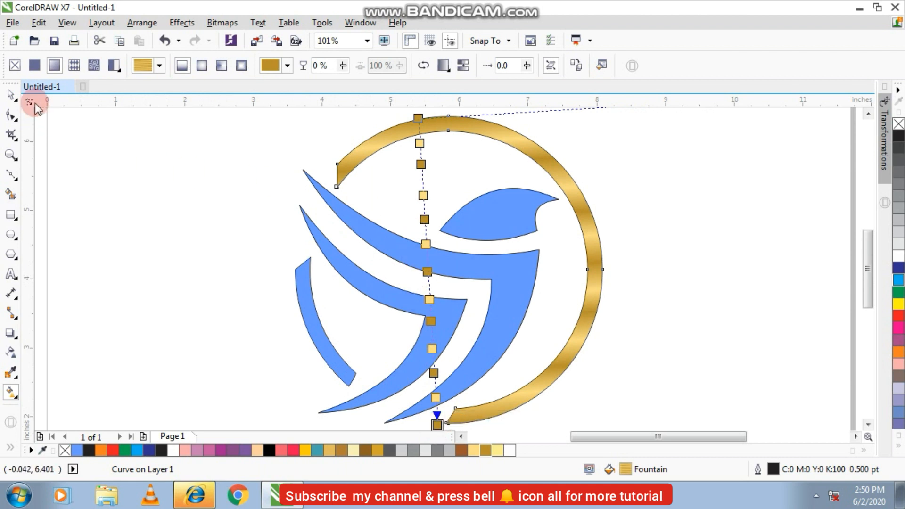
left_click(17, 97)
left_click(137, 211)
scroll(548, 320, "down", 1)
scroll(510, 315, "up", 1)
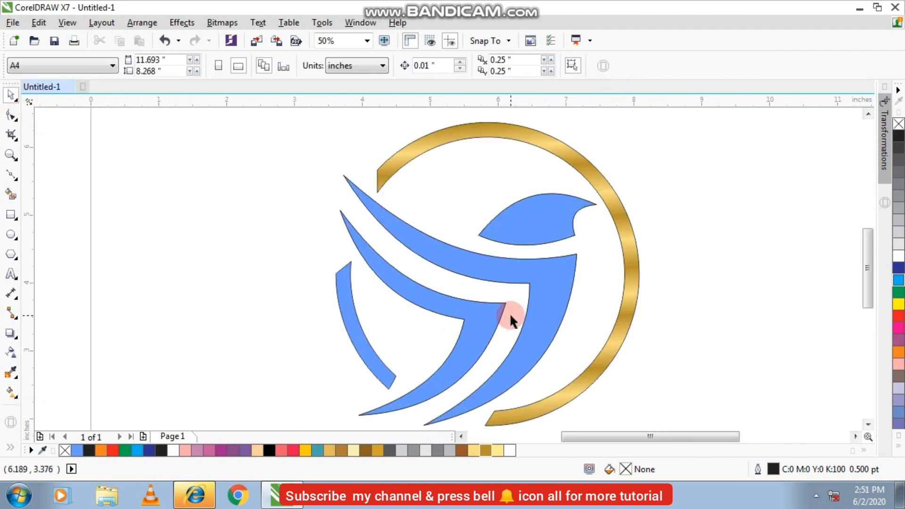
Copy the large arc's gold fountain fill onto the small arc.
left_click(630, 258)
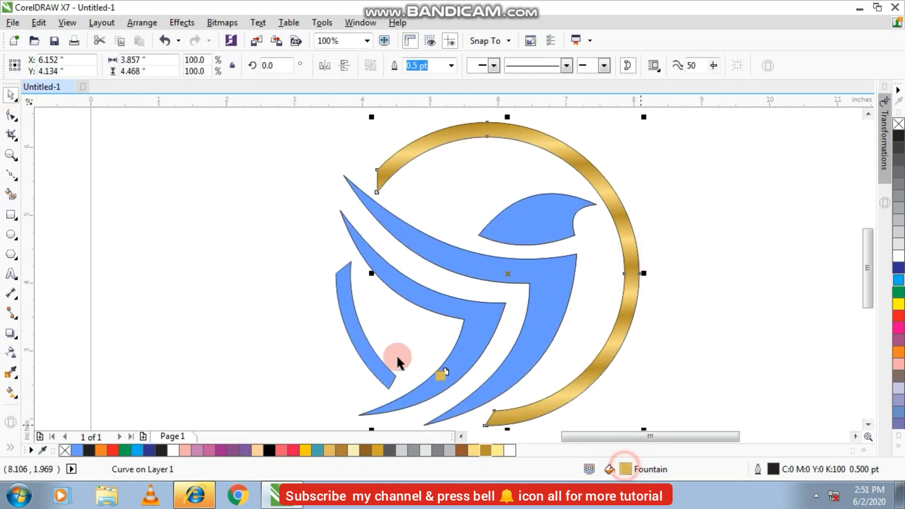
left_click(372, 359)
Angle the small arc's gradient diagonally along the arc, stretch it well past both ends, and deselect the arc.
left_click(12, 390)
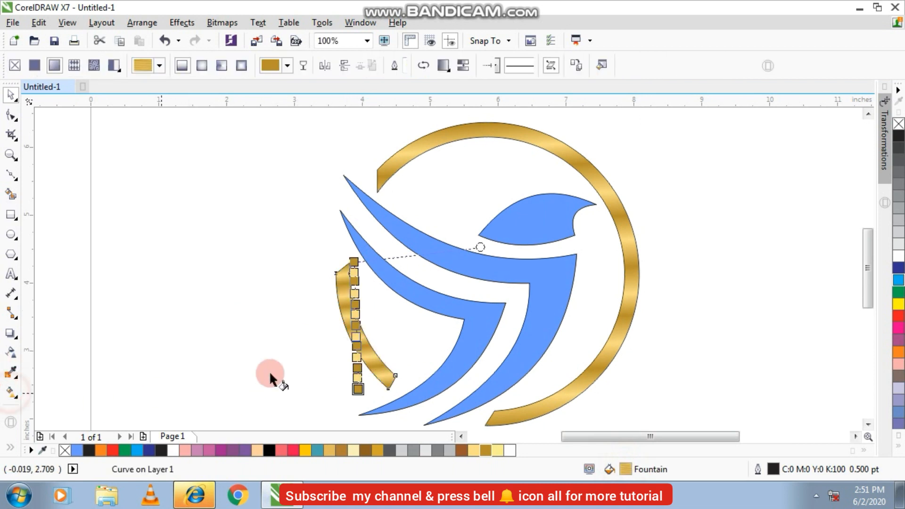
left_click_drag(350, 393, 395, 391)
left_click_drag(353, 261, 319, 237)
left_click_drag(396, 406, 410, 418)
left_click_drag(318, 238, 302, 202)
left_click(415, 419)
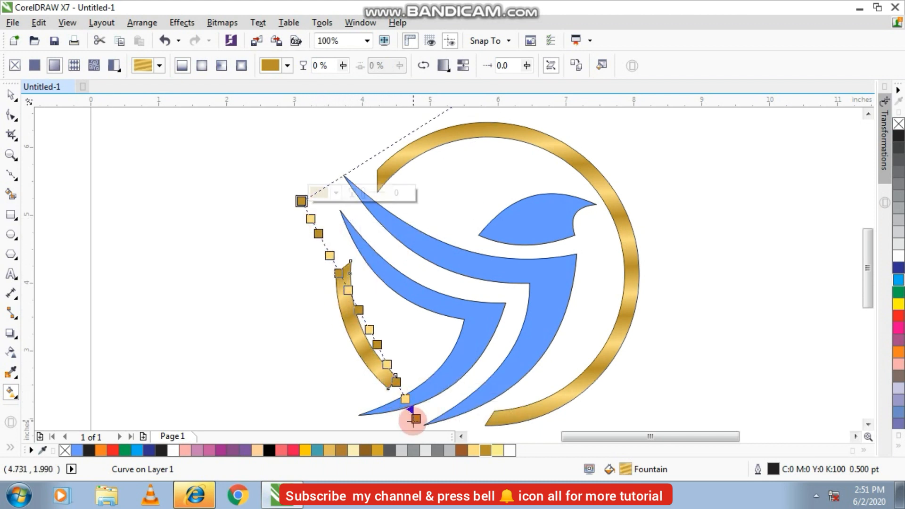
left_click_drag(416, 416, 423, 424)
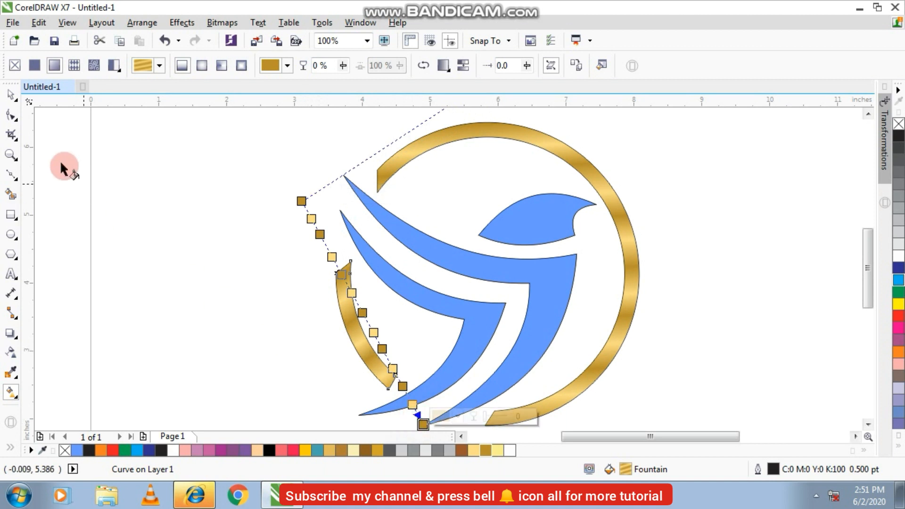
left_click(6, 100)
left_click(111, 194)
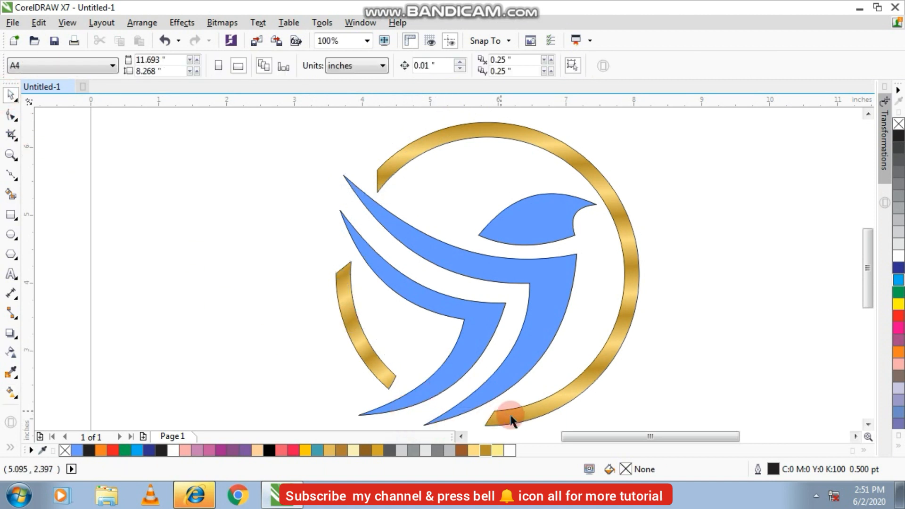
Apply a fountain fill to the large upper wing and copy the gold fill from the large arc onto it.
left_click(505, 372)
left_click(10, 392)
left_click_drag(550, 271, 538, 312)
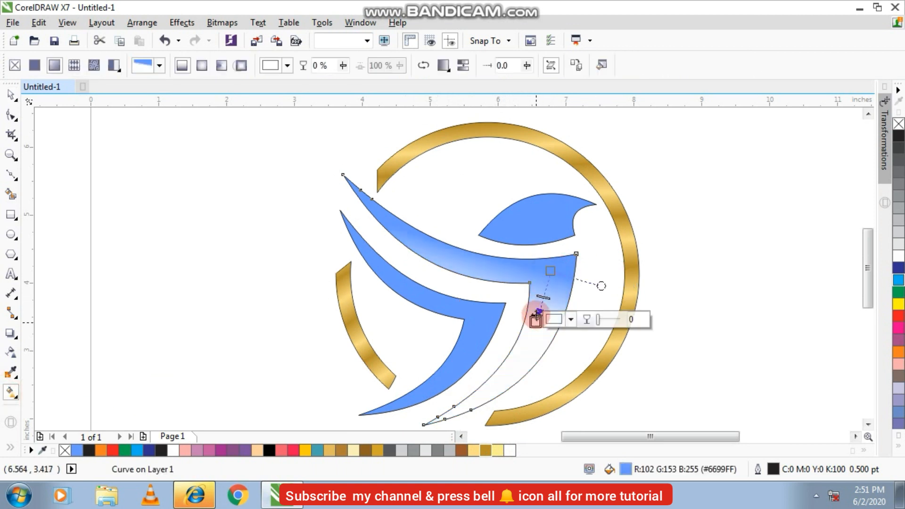
left_click(576, 66)
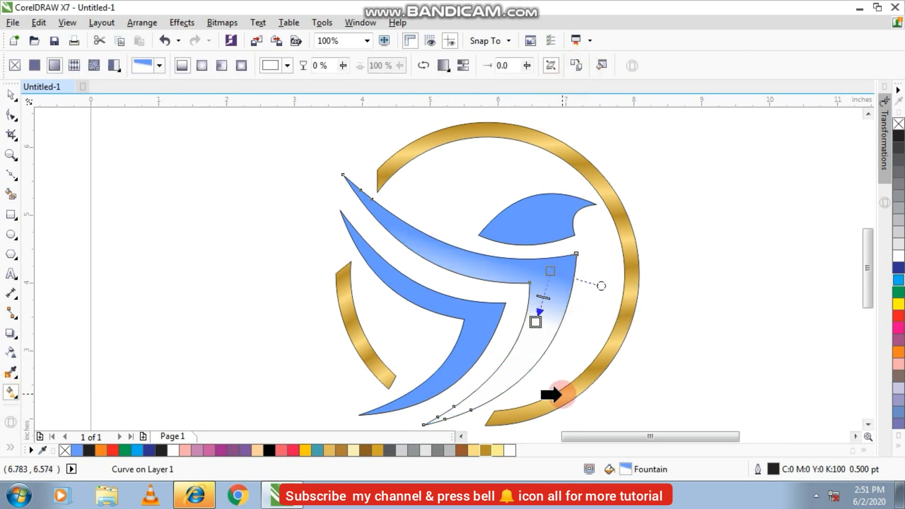
left_click(561, 395)
Apply a fountain fill to the bird's head and copy the gold fill from the large wing onto it.
left_click(544, 212)
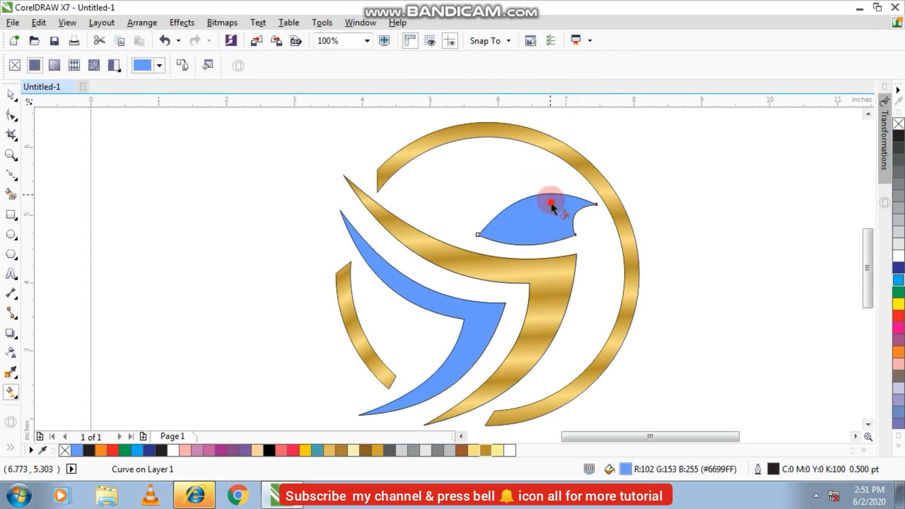
left_click_drag(550, 195, 547, 242)
left_click(572, 66)
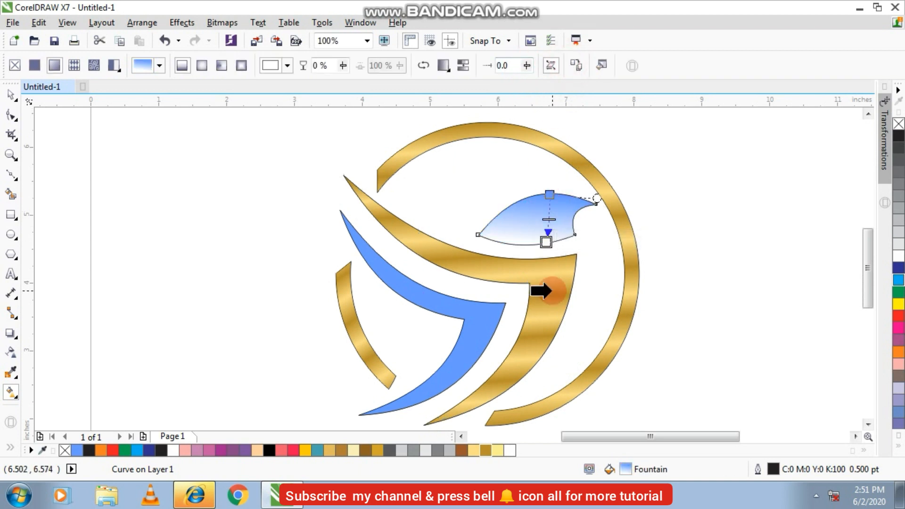
left_click(542, 289)
Apply a fountain fill to the smaller lower wing and copy the gold fill from the large wing onto it.
left_click(464, 324)
left_click_drag(464, 346, 430, 390)
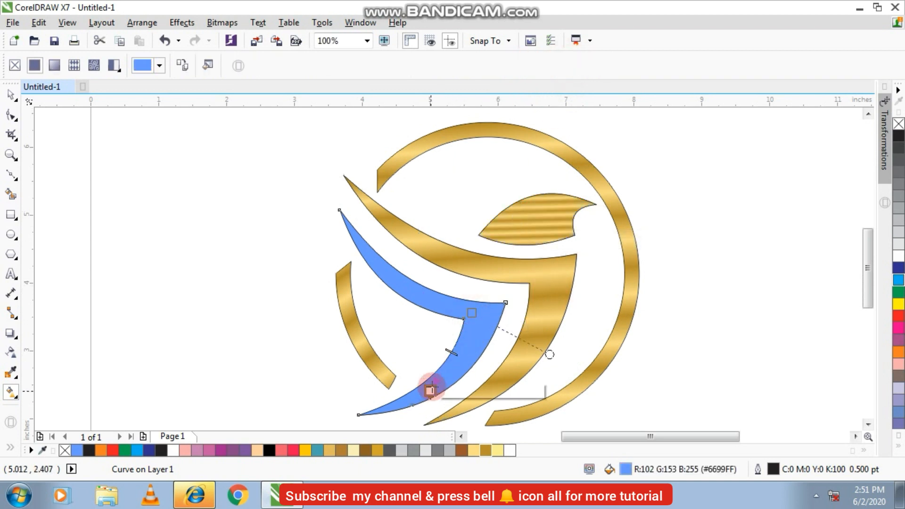
left_click(495, 314)
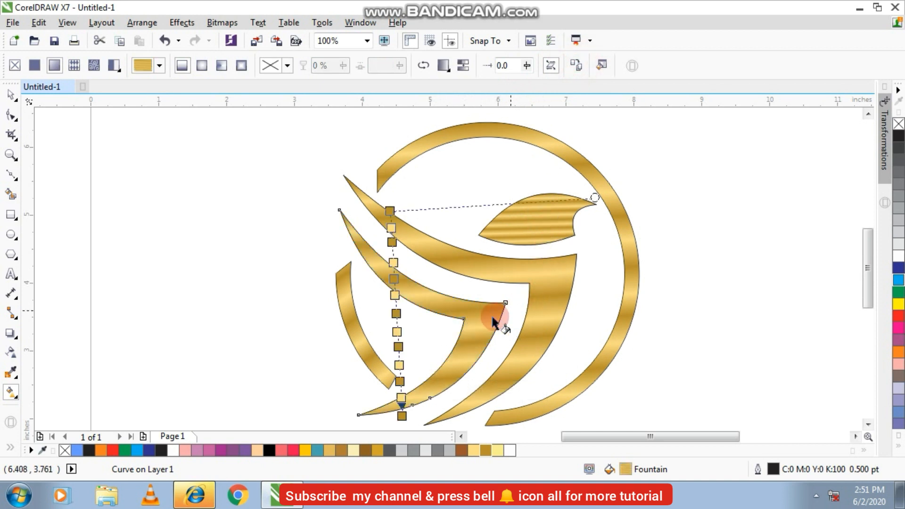
Stretch the lower wing's gradient beyond the wing's upper and lower tips to widen its gold bands.
scroll(413, 352, "up", 1)
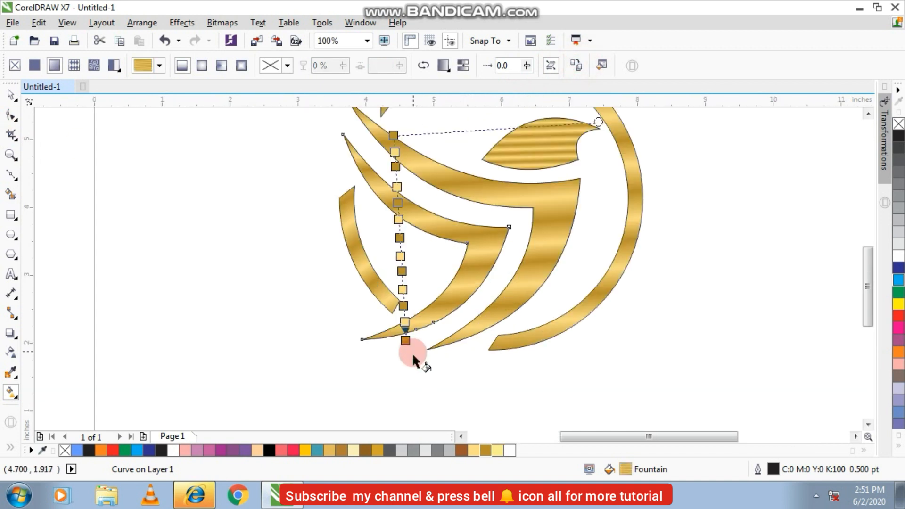
left_click_drag(406, 341, 406, 395)
scroll(413, 262, "down", 1)
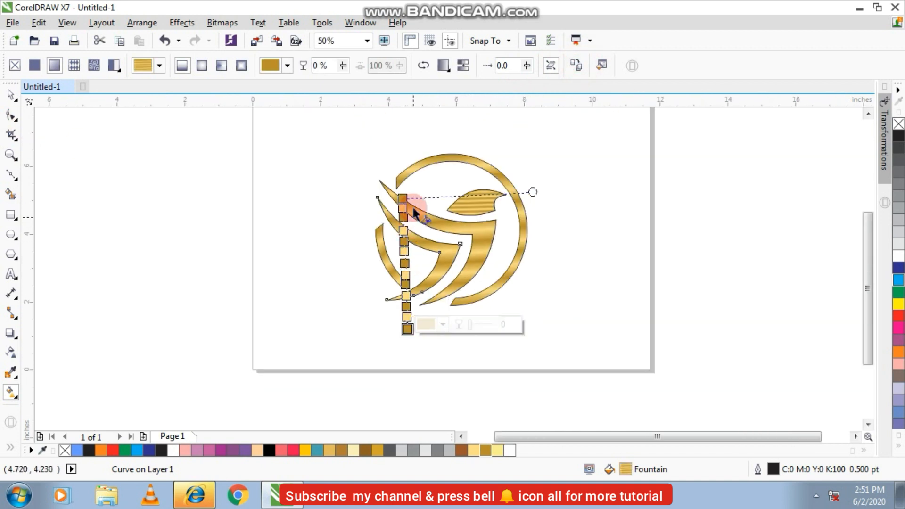
left_click_drag(402, 198, 398, 152)
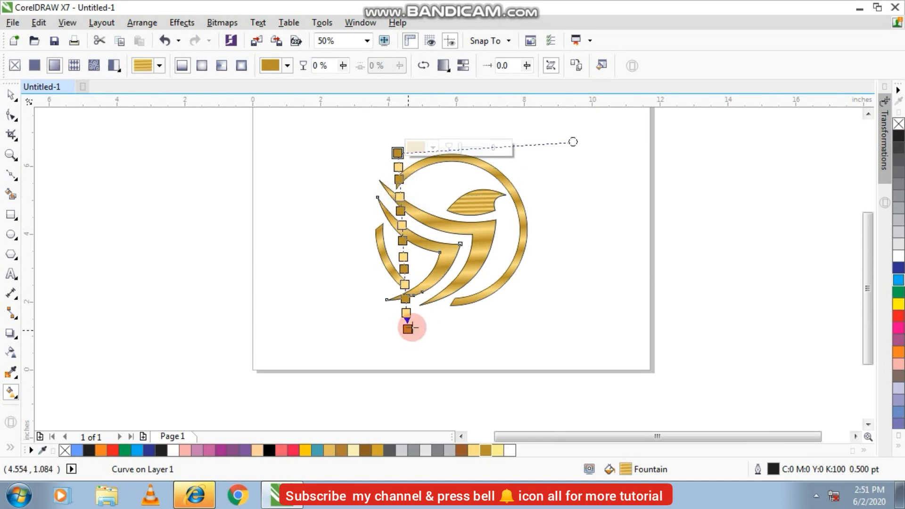
Stretch the large wing's gradient past the wing at both ends to widen its gold bands.
scroll(441, 258, "up", 1)
left_click(521, 226)
scroll(522, 226, "down", 1)
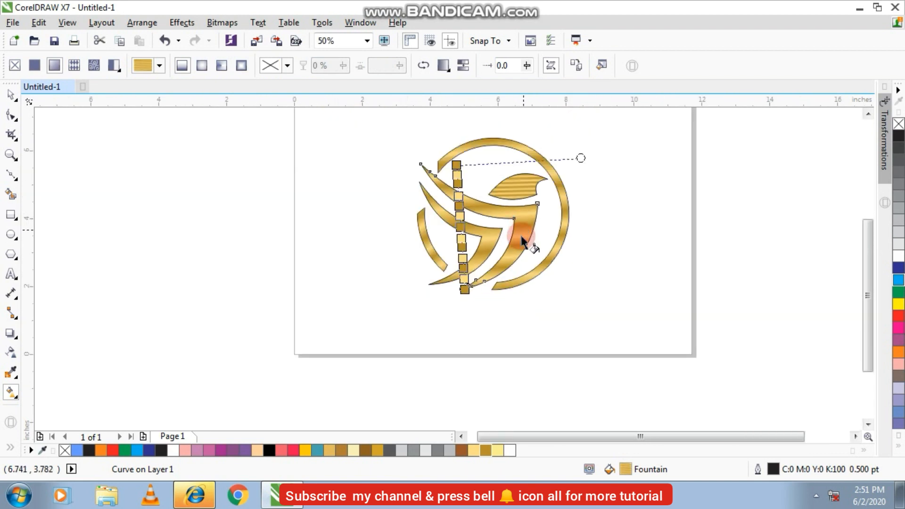
left_click_drag(465, 289, 468, 323)
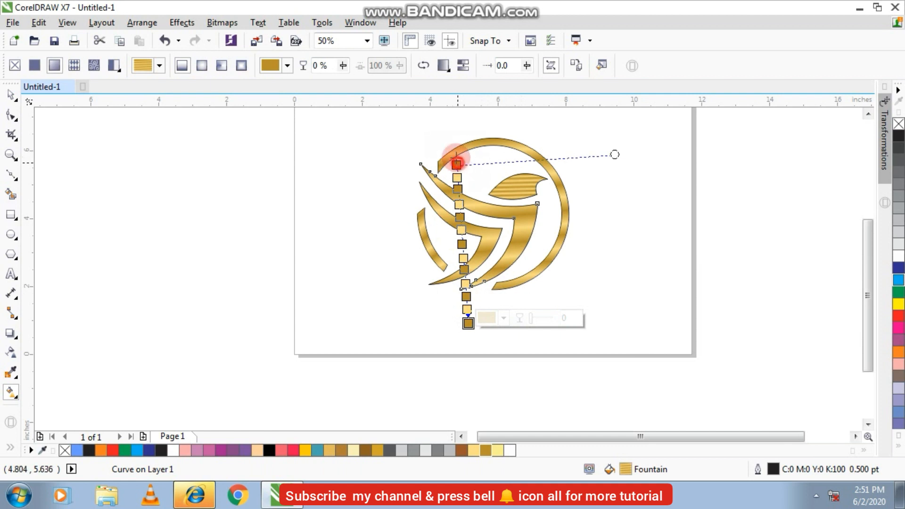
left_click_drag(456, 163, 453, 137)
Stretch the head's gradient well beyond the head and tilt it diagonally from lower left to upper right.
scroll(501, 230, "up", 1)
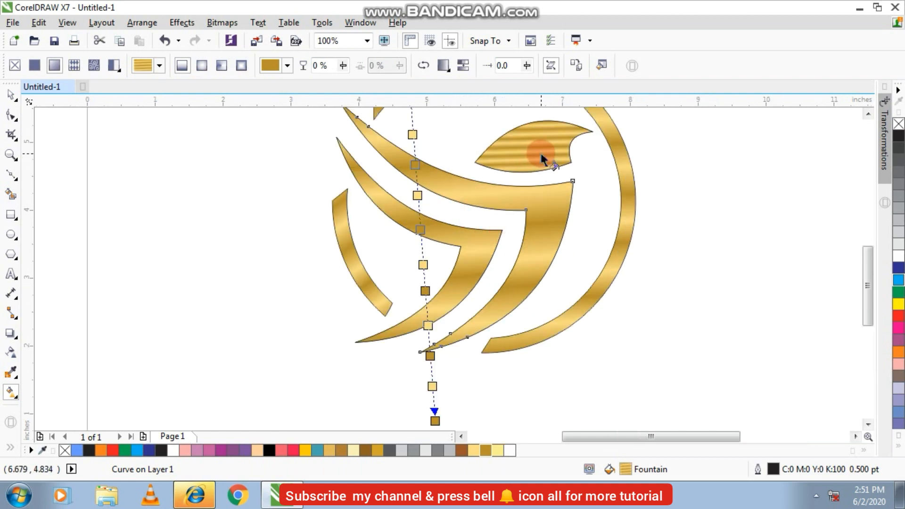
left_click(541, 155)
left_click_drag(519, 175, 520, 249)
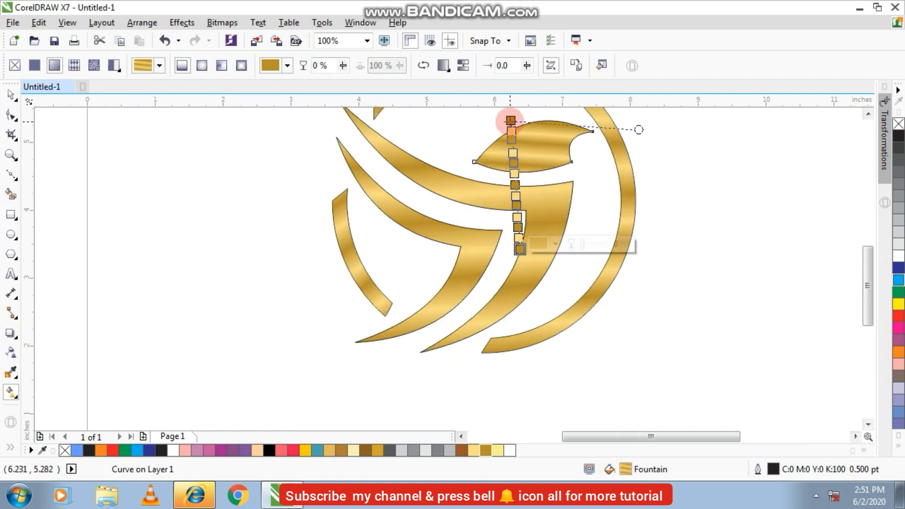
left_click_drag(510, 120, 576, 109)
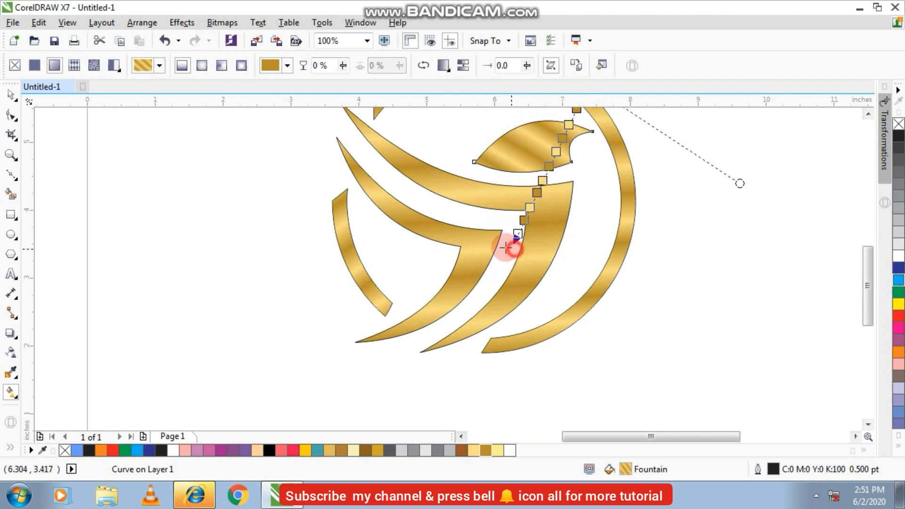
left_click_drag(506, 248, 440, 240)
scroll(578, 142, "down", 1)
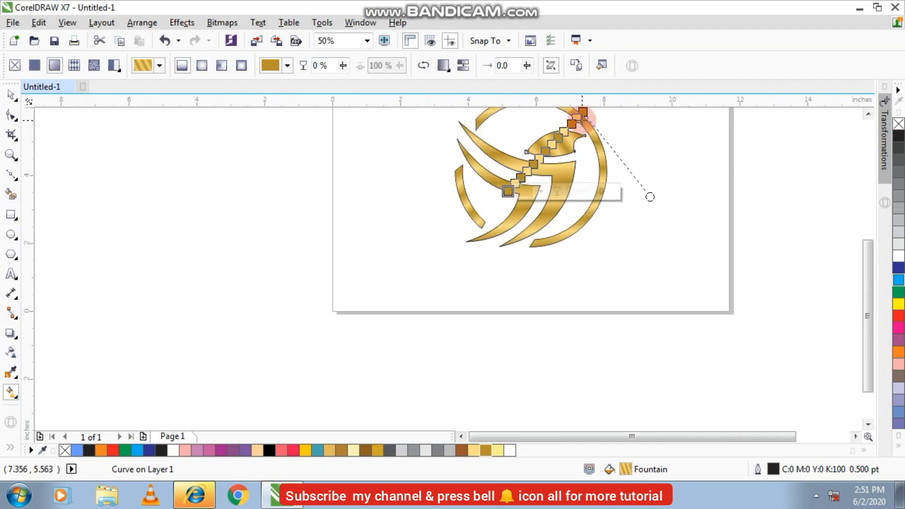
left_click_drag(579, 118, 610, 87)
Extend both ends of the head's diagonal gradient further outward to widen its gold bands.
left_click(868, 114)
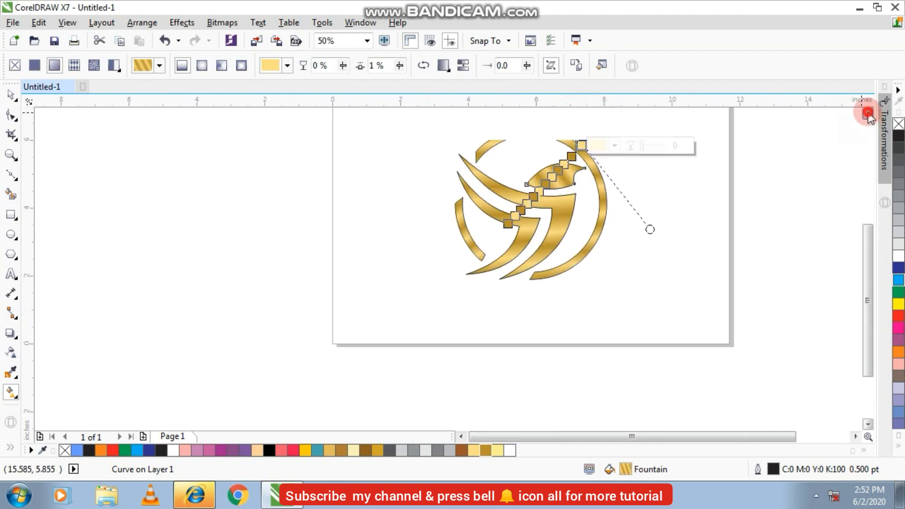
left_click(868, 114)
left_click(868, 114)
scroll(546, 205, "up", 1)
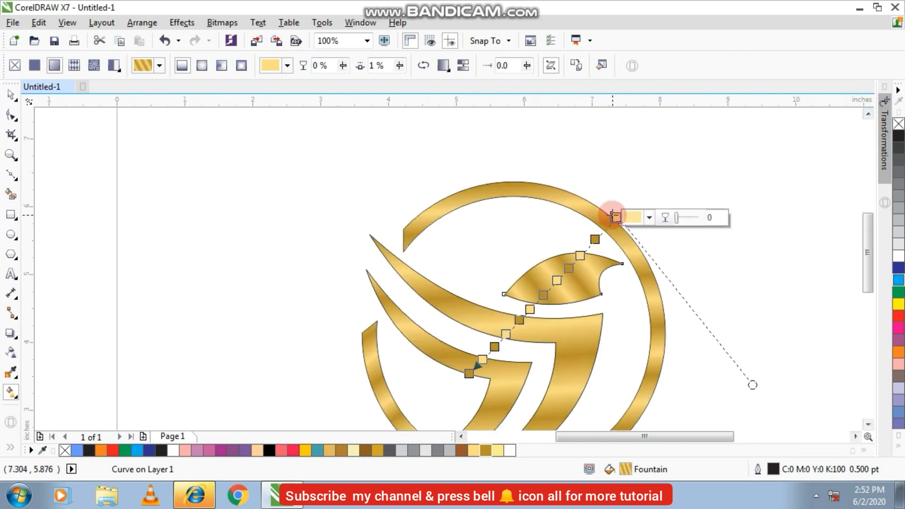
left_click_drag(615, 216, 665, 169)
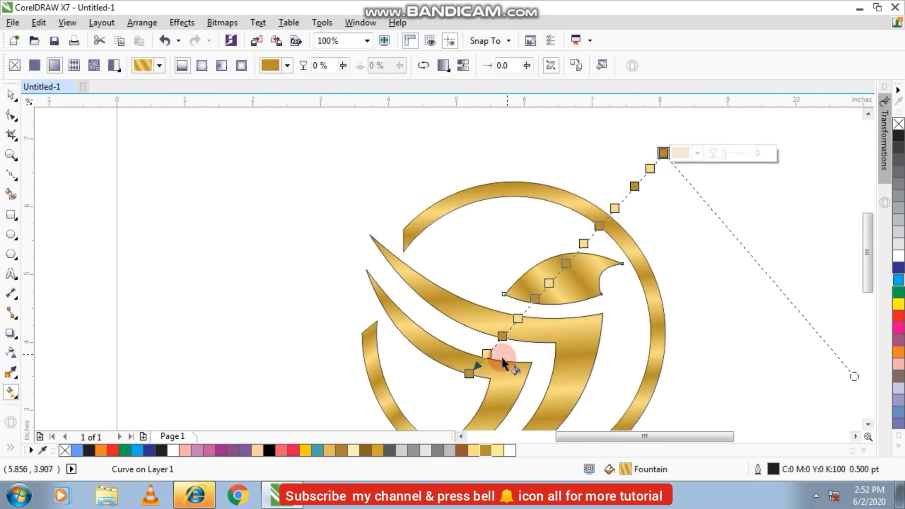
left_click_drag(469, 374, 438, 403)
left_click_drag(662, 153, 687, 127)
Remove the outline from all the shapes of the bird logo and its ring.
left_click(10, 94)
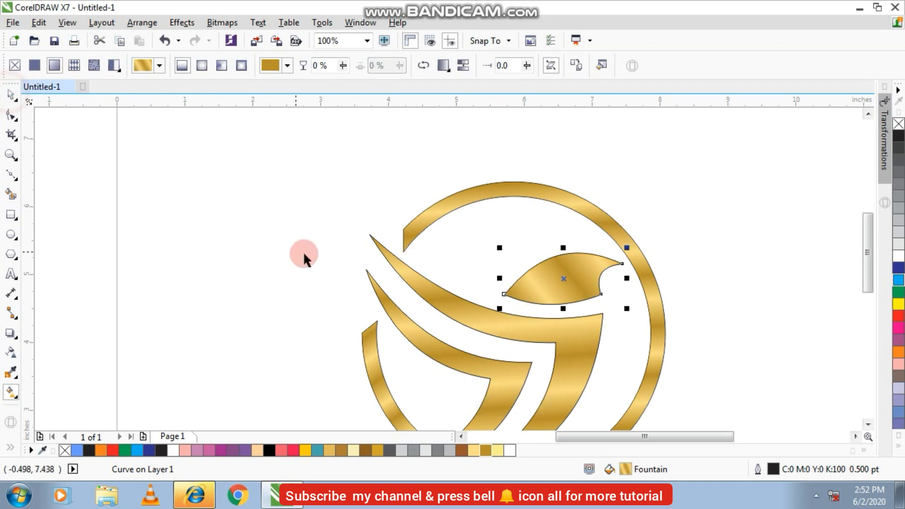
scroll(305, 253, "down", 1)
left_click(261, 271)
scroll(423, 302, "up", 1)
scroll(423, 302, "down", 1)
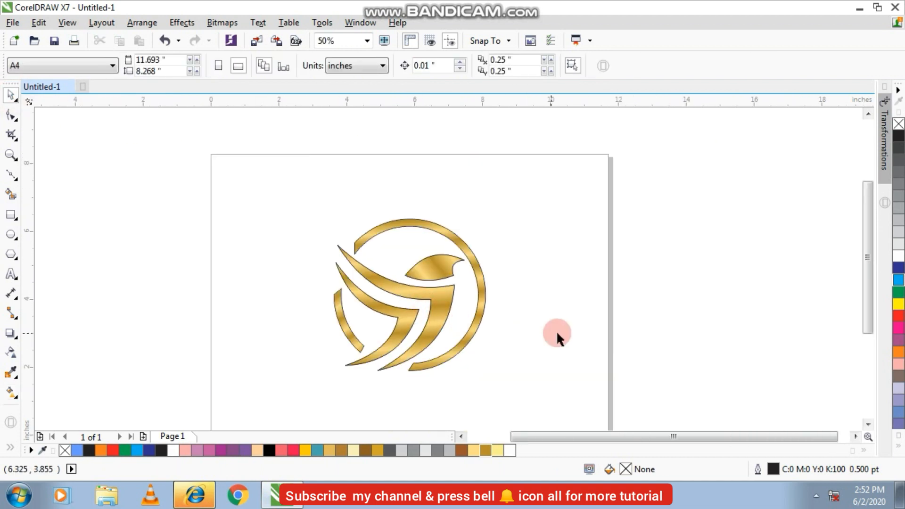
left_click_drag(251, 185, 575, 408)
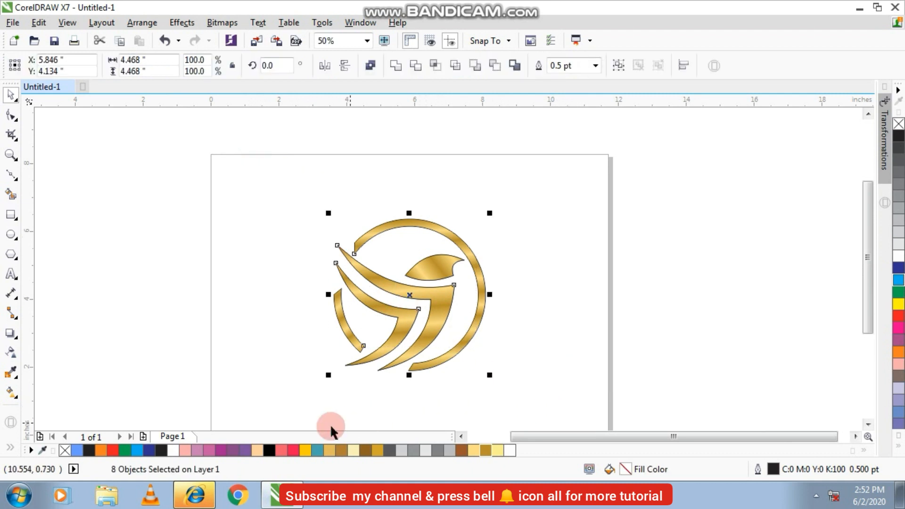
right_click(65, 454)
left_click(242, 351)
Move the lower wing slightly up and to the right, closer to the large wing.
scroll(401, 335, "up", 1)
left_click(404, 300)
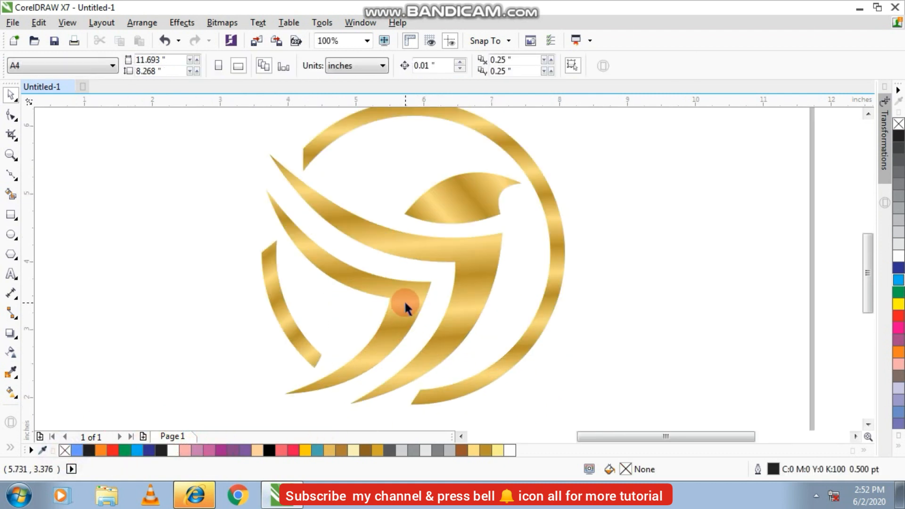
left_click(405, 303)
scroll(405, 303, "up", 1)
left_click_drag(404, 301, 423, 288)
scroll(424, 288, "down", 1)
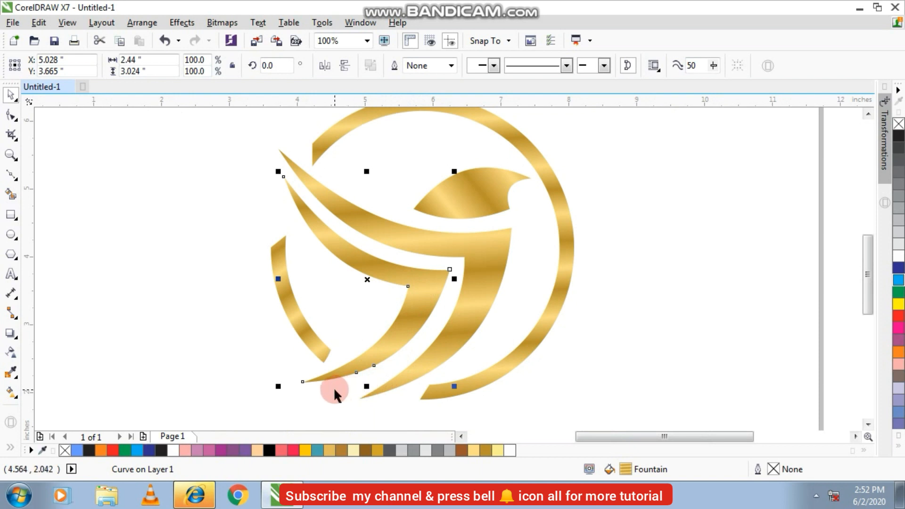
Nudge the three nodes at the lower wing's bottom tip about 0.16 inch right and 0.01 inch down.
scroll(333, 386, "up", 1)
left_click(12, 117)
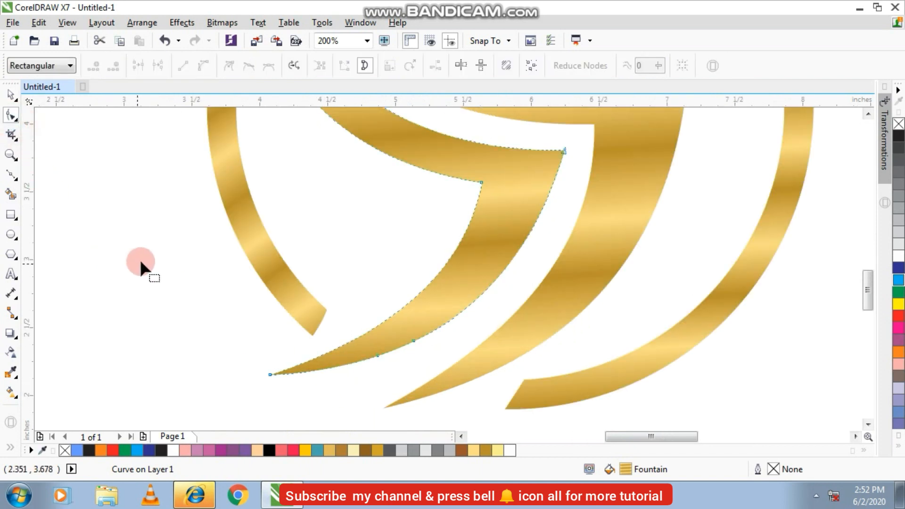
left_click_drag(483, 395, 487, 398)
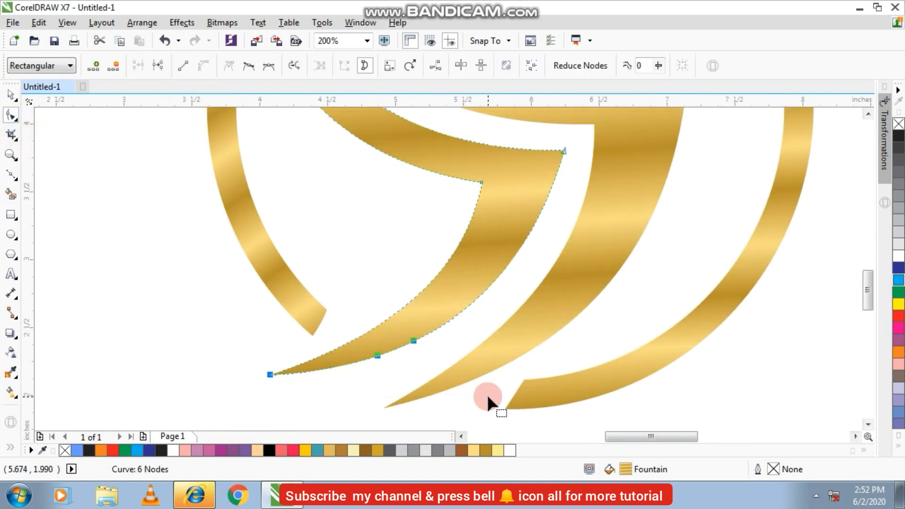
key("Down")
key("Right")
key("Right")
key("Right")
key("Right")
key("Right")
key("Right")
key("Right")
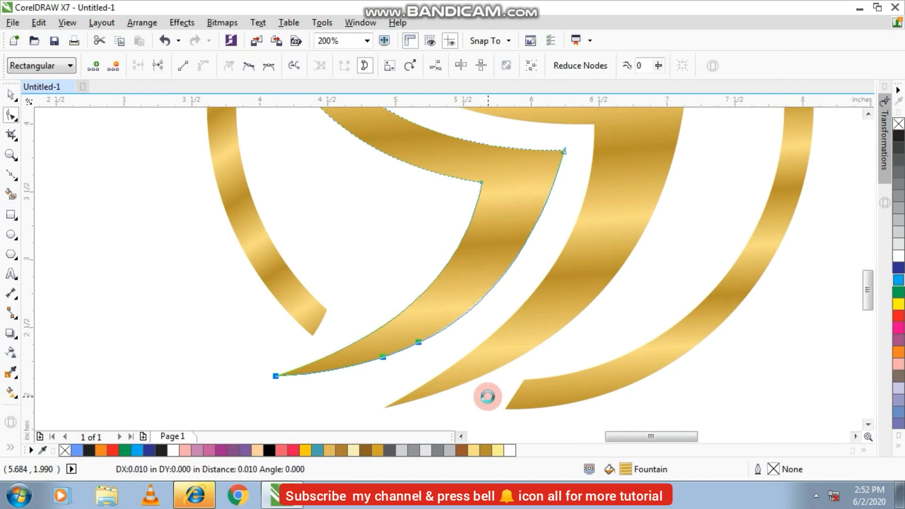
key("Right")
key("Right")
key("Right")
key("Right")
key("Right")
key("Right")
key("Right")
key("Right")
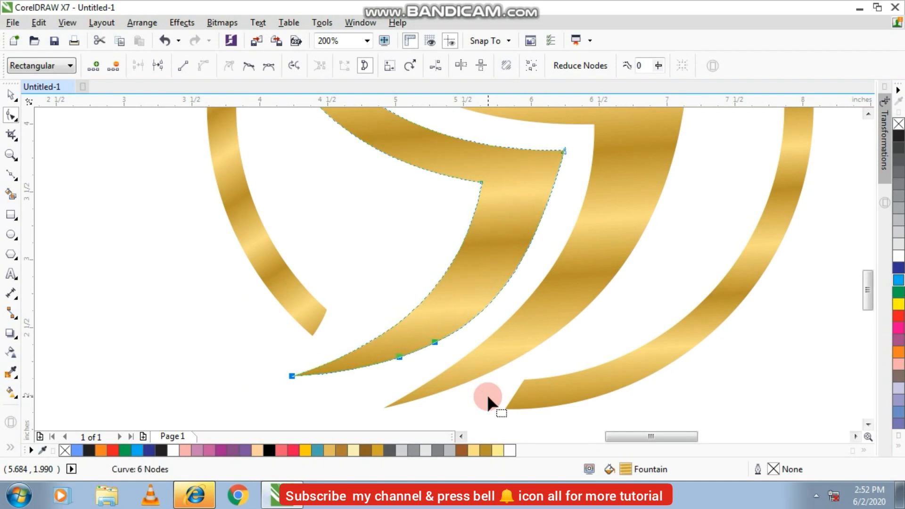
Nudge only the end node of the lower wing's bottom tip slightly further right.
left_click_drag(248, 341, 315, 398)
key("Right")
key("Right")
key("Right")
key("Right")
key("Right")
key("Right")
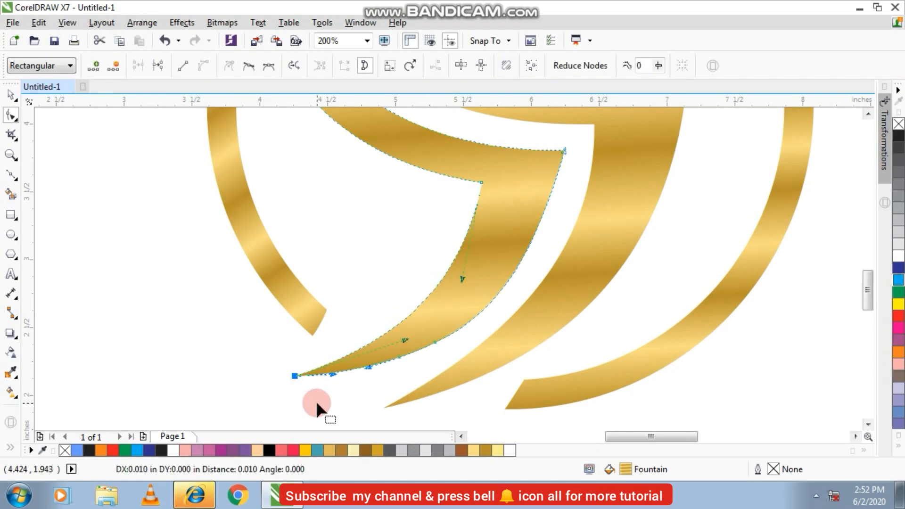
scroll(376, 407, "down", 1)
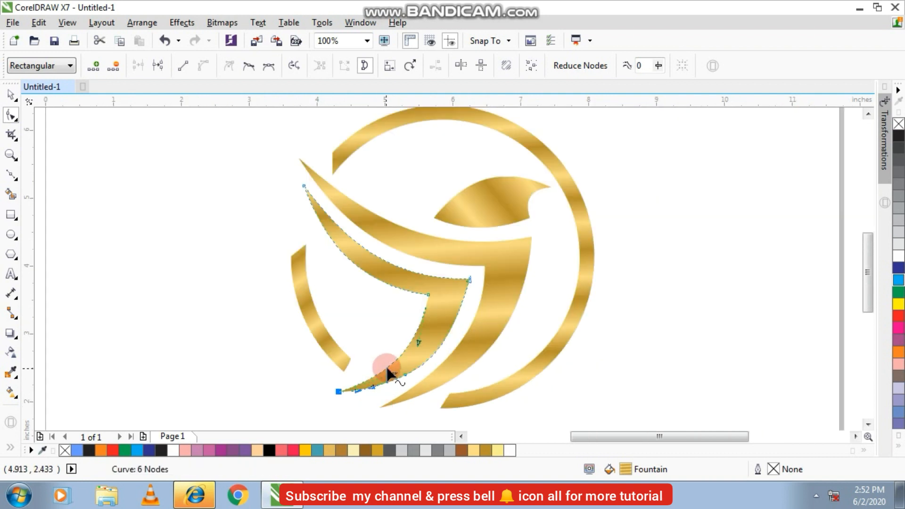
Skew the lower wing vertically by a small amount so that its left side shifts down.
left_click(13, 96)
left_click(448, 309)
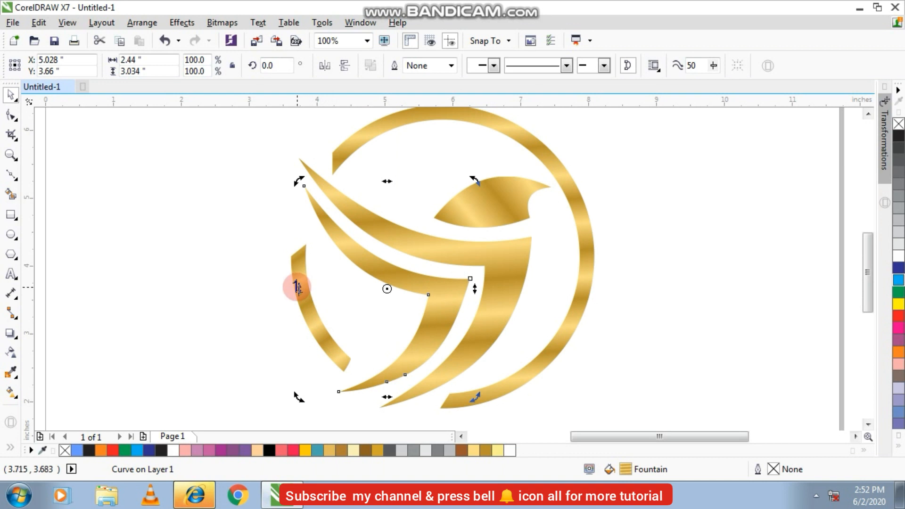
left_click_drag(297, 287, 299, 291)
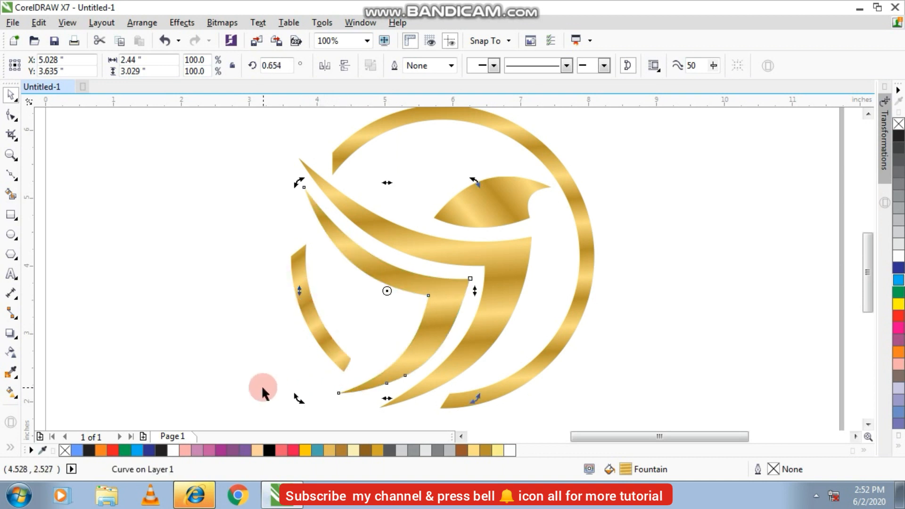
left_click(239, 388)
left_click(696, 278)
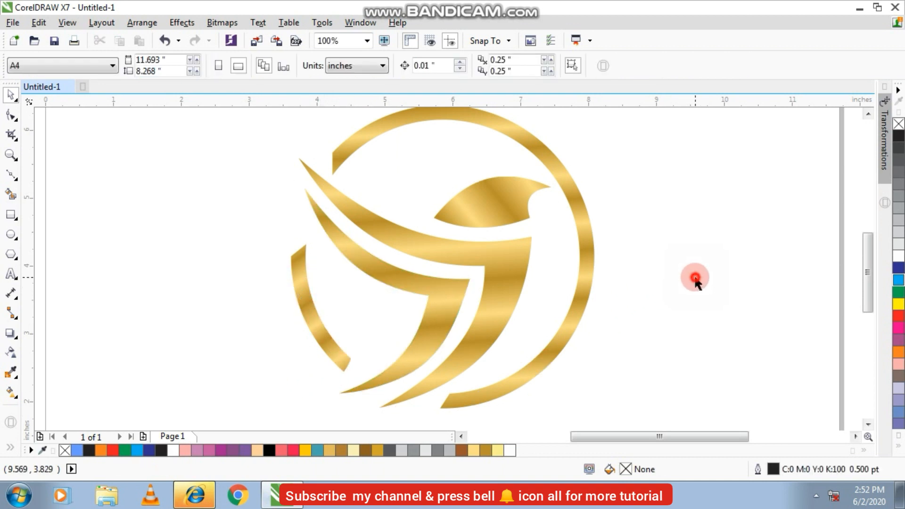
Draw a rectangle about 9.8 by 6.6 inches around the logo and fill it with black.
scroll(386, 285, "down", 2)
left_click(10, 215)
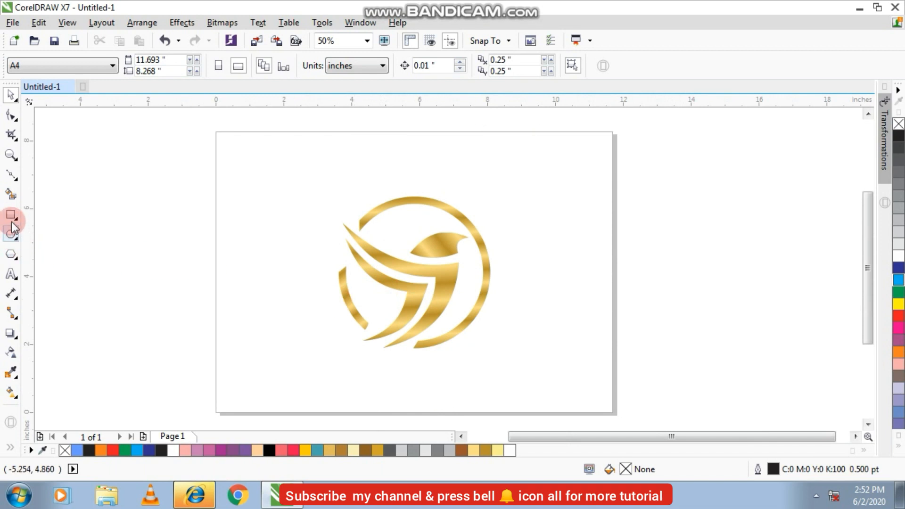
left_click_drag(256, 172, 589, 395)
left_click(5, 97)
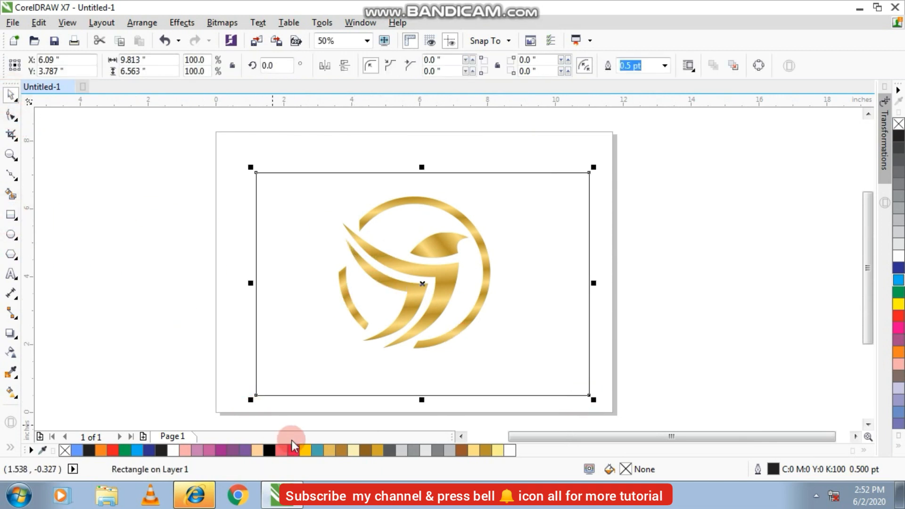
left_click(269, 450)
Send the black rectangle to the back, behind the gold logo.
right_click(401, 361)
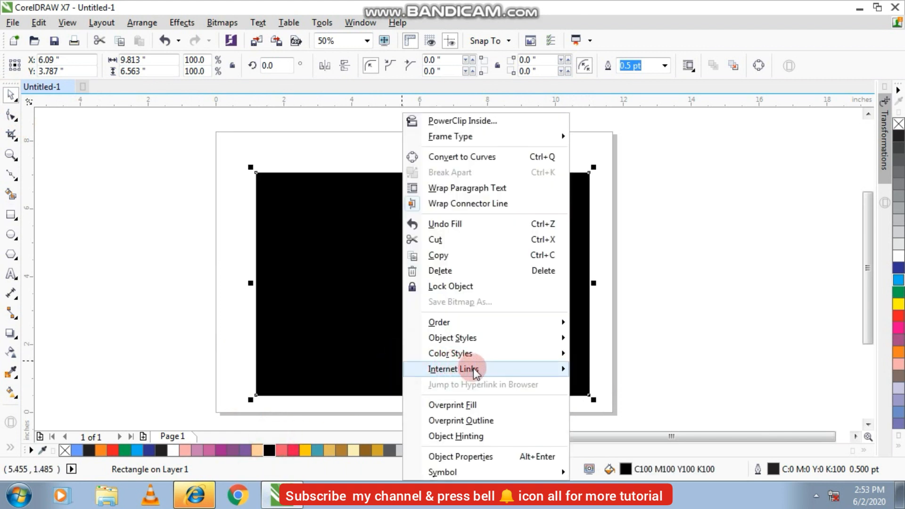
mouse_move(531, 319)
left_click(613, 337)
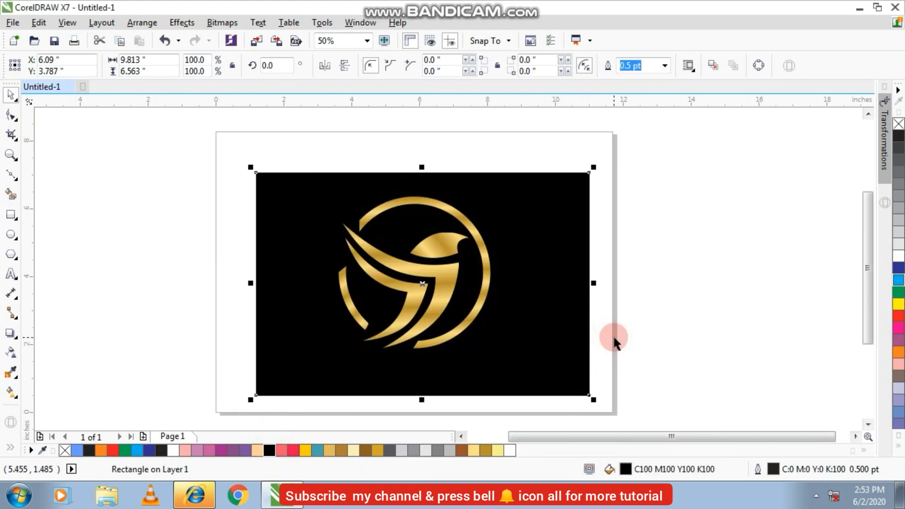
left_click(705, 273)
Group all the gold bird and ring shapes into one object, leaving out the black background.
left_click_drag(325, 179, 558, 376)
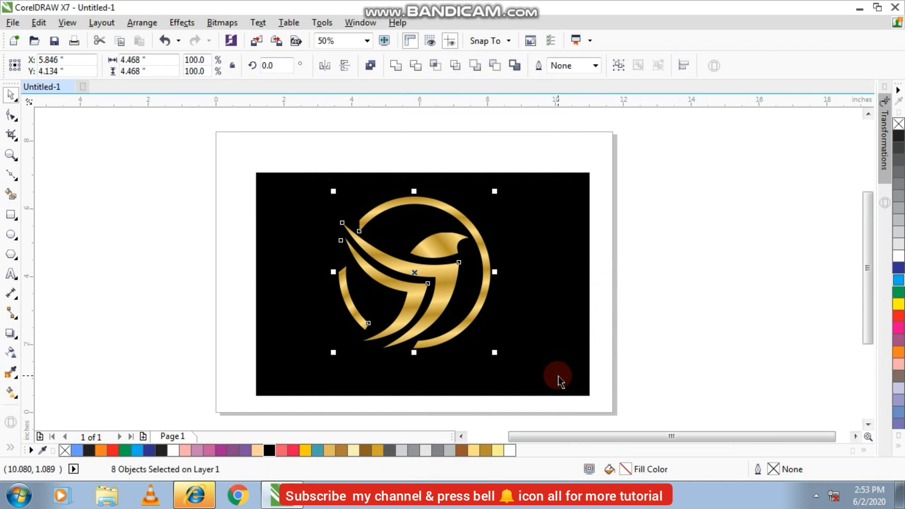
key("ctrl+g")
left_click(709, 270)
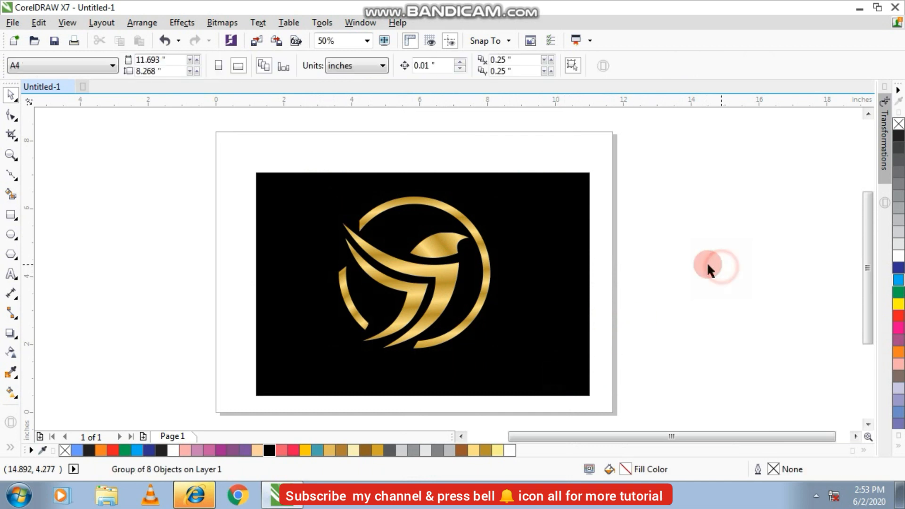